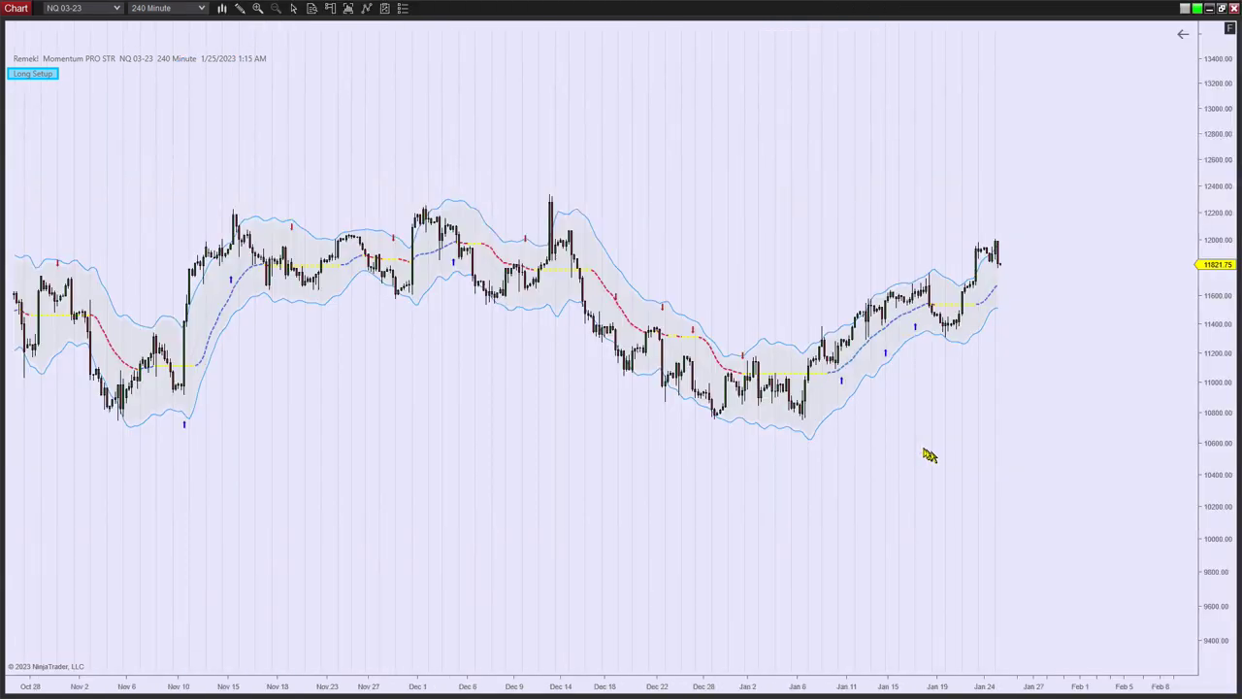
Step: Pan the NQ 03-23 chart back in time to show the earlier late-October bars
{"action": "left_click_drag", "start_coordinate": [1000, 479], "coordinate": [1080, 473]}
Step: Draw three trend channels over the January pullback bars from Jan 5 to Jan 18
{"action": "left_click", "coordinate": [1091, 475]}
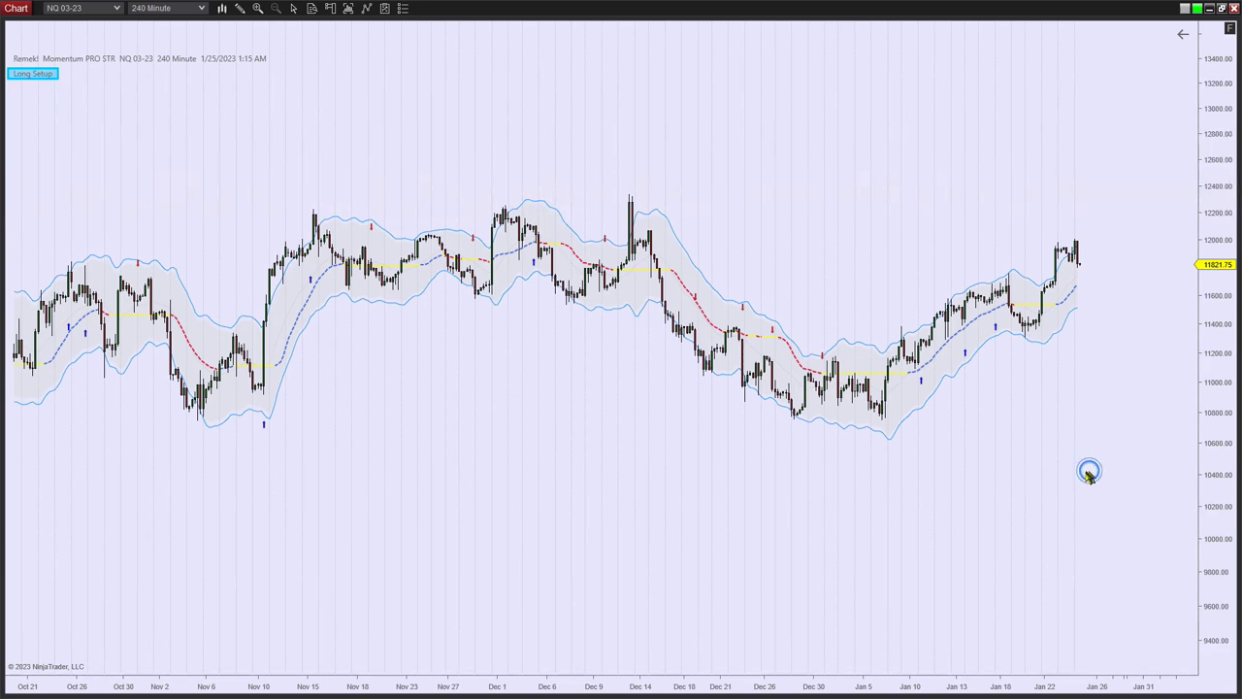
{"action": "left_click", "coordinate": [899, 336]}
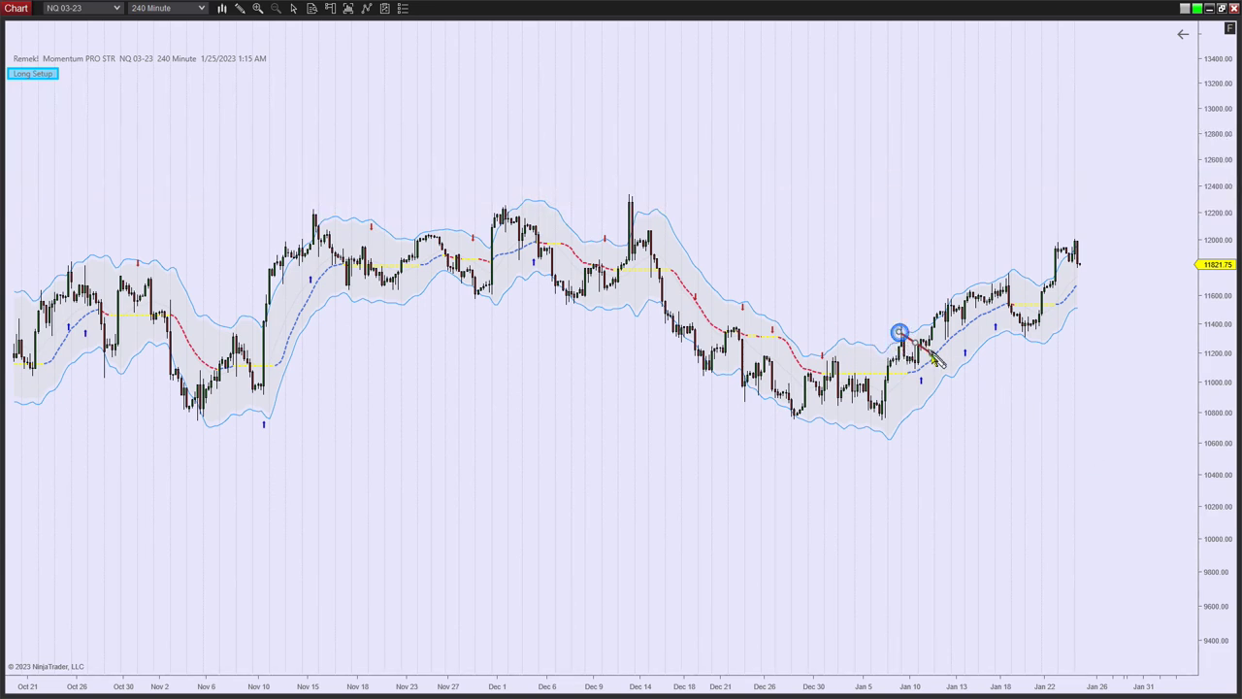
{"action": "left_click", "coordinate": [928, 358]}
{"action": "left_click", "coordinate": [888, 360]}
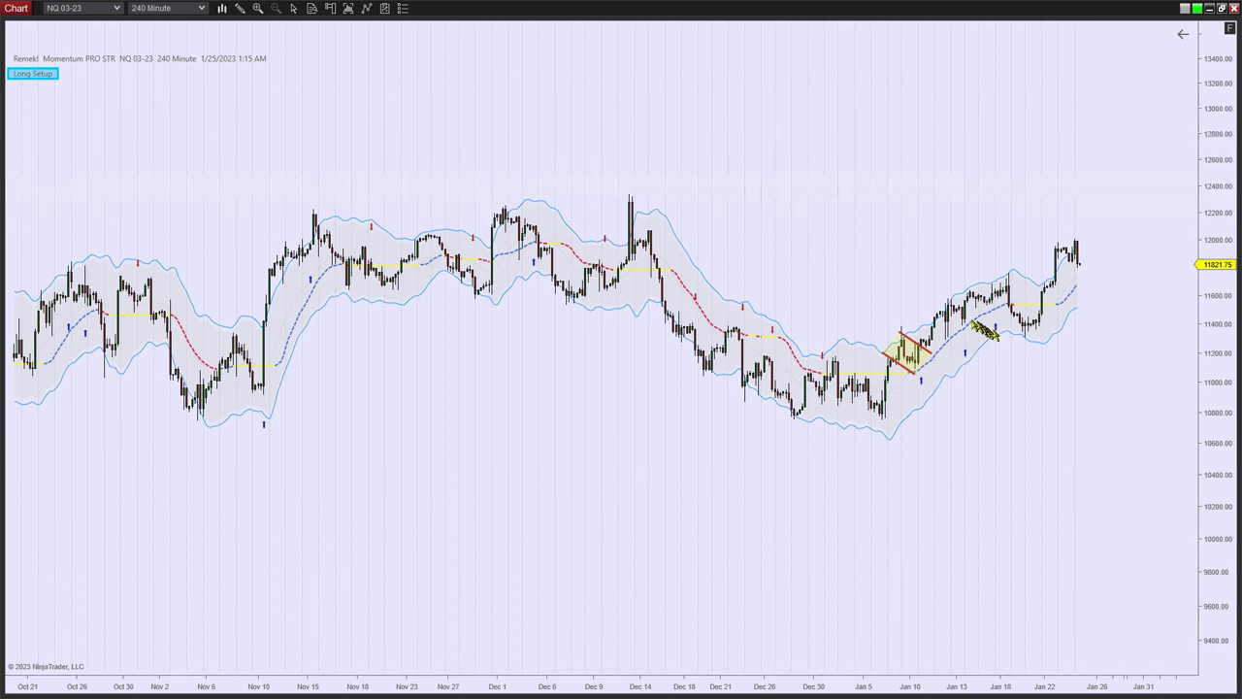
{"action": "left_click", "coordinate": [945, 293]}
{"action": "left_click", "coordinate": [974, 311]}
{"action": "left_click", "coordinate": [942, 314]}
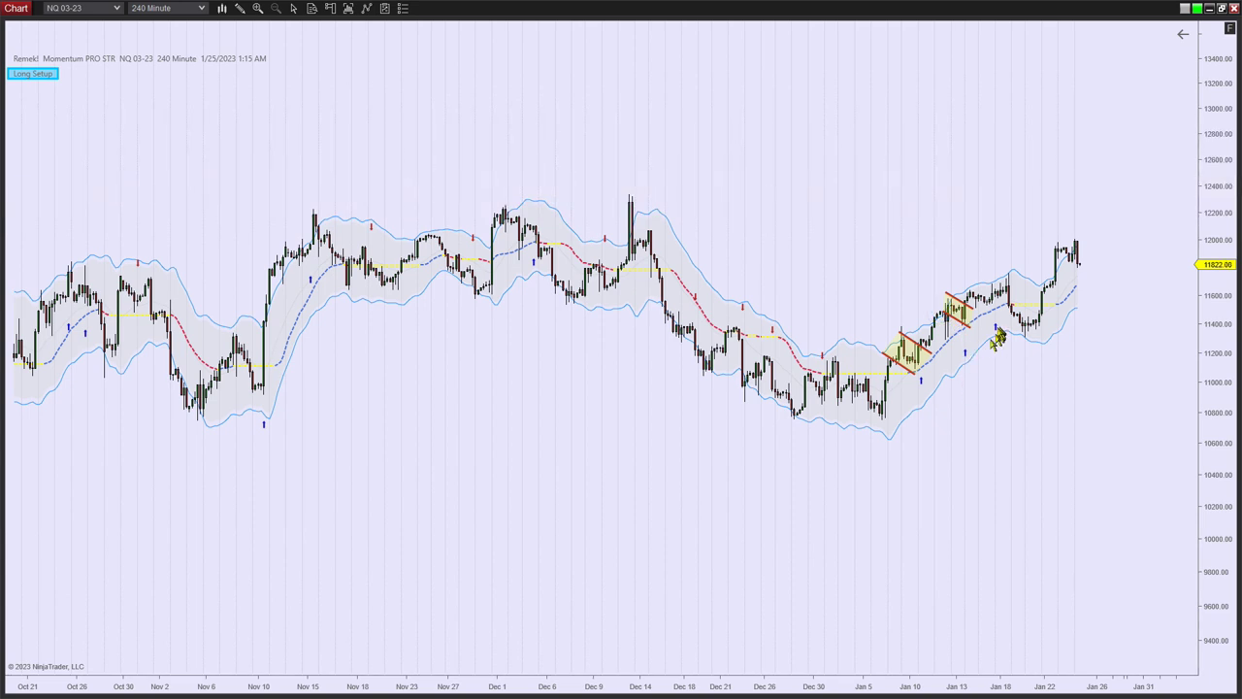
{"action": "left_click", "coordinate": [980, 286]}
{"action": "left_click", "coordinate": [1007, 291]}
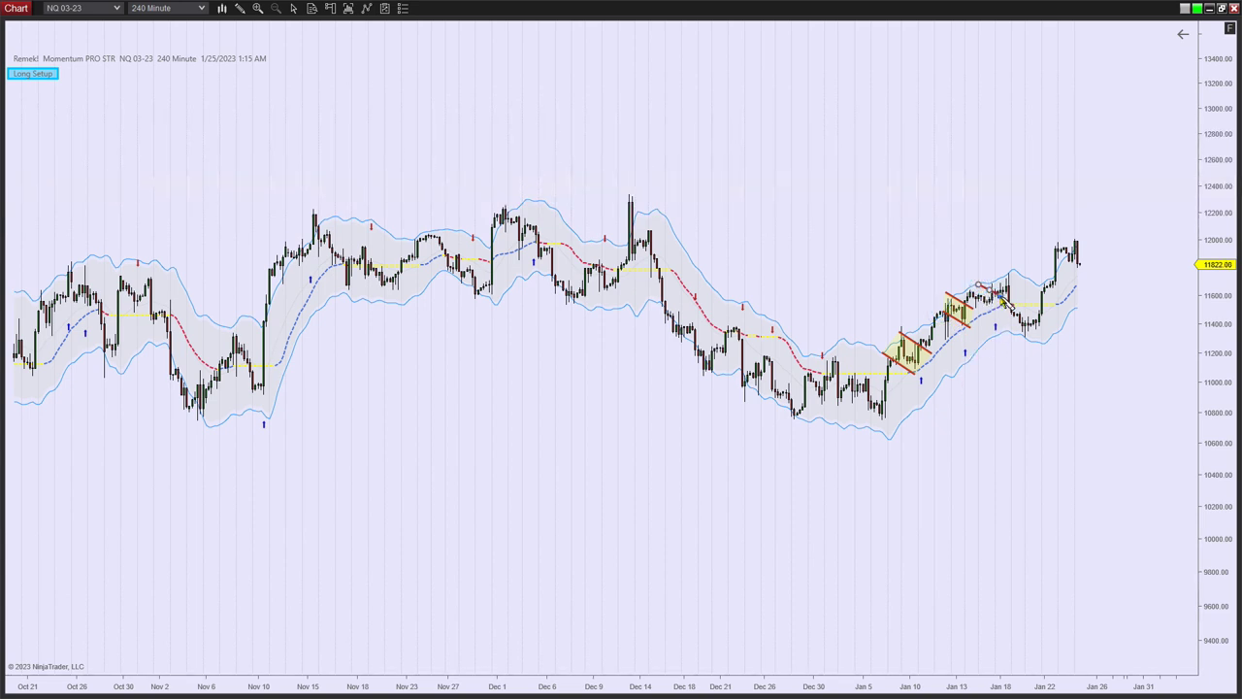
{"action": "left_click", "coordinate": [986, 308]}
Step: Draw three trend channels over the December 14–26 decline
{"action": "left_click", "coordinate": [715, 346]}
{"action": "left_click", "coordinate": [736, 327]}
{"action": "left_click", "coordinate": [679, 353]}
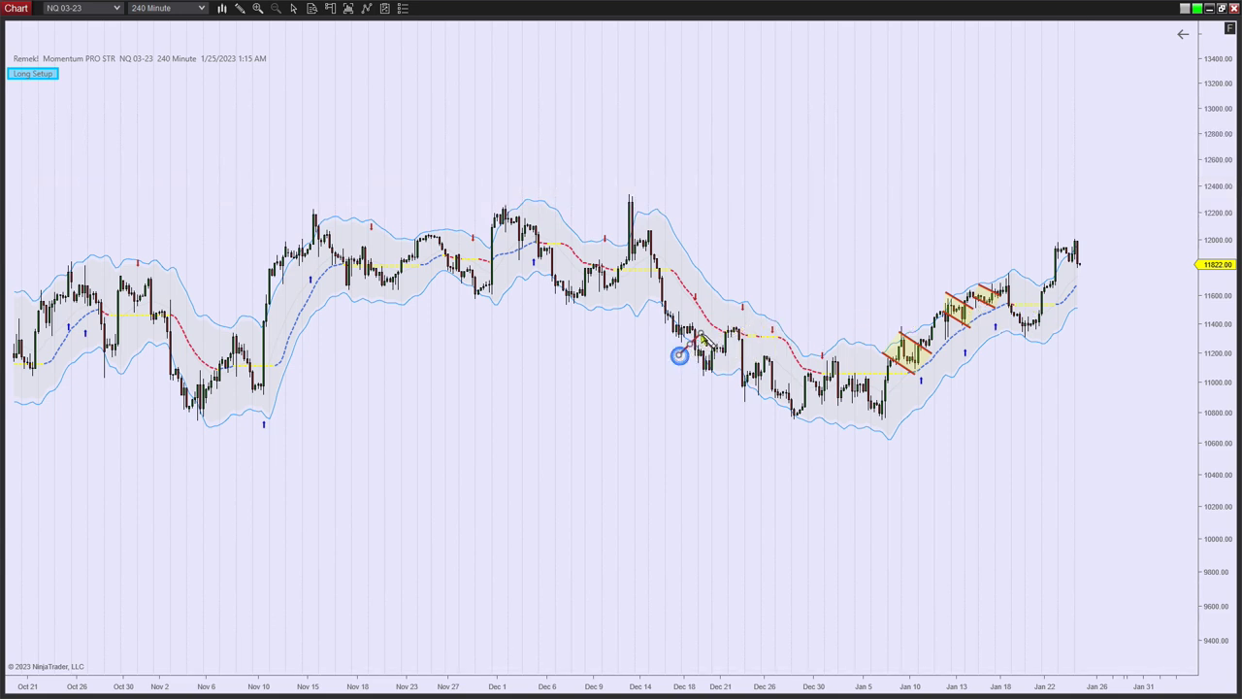
{"action": "left_click", "coordinate": [714, 376]}
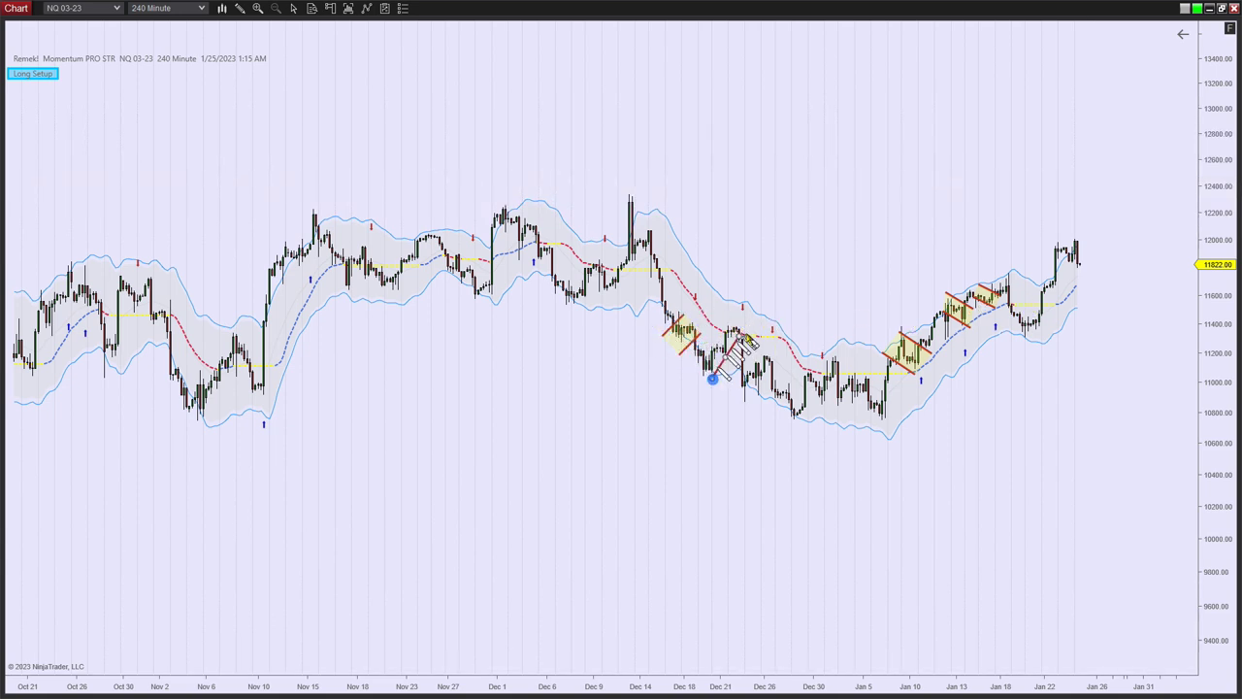
{"action": "left_click", "coordinate": [747, 333]}
{"action": "left_click", "coordinate": [692, 360]}
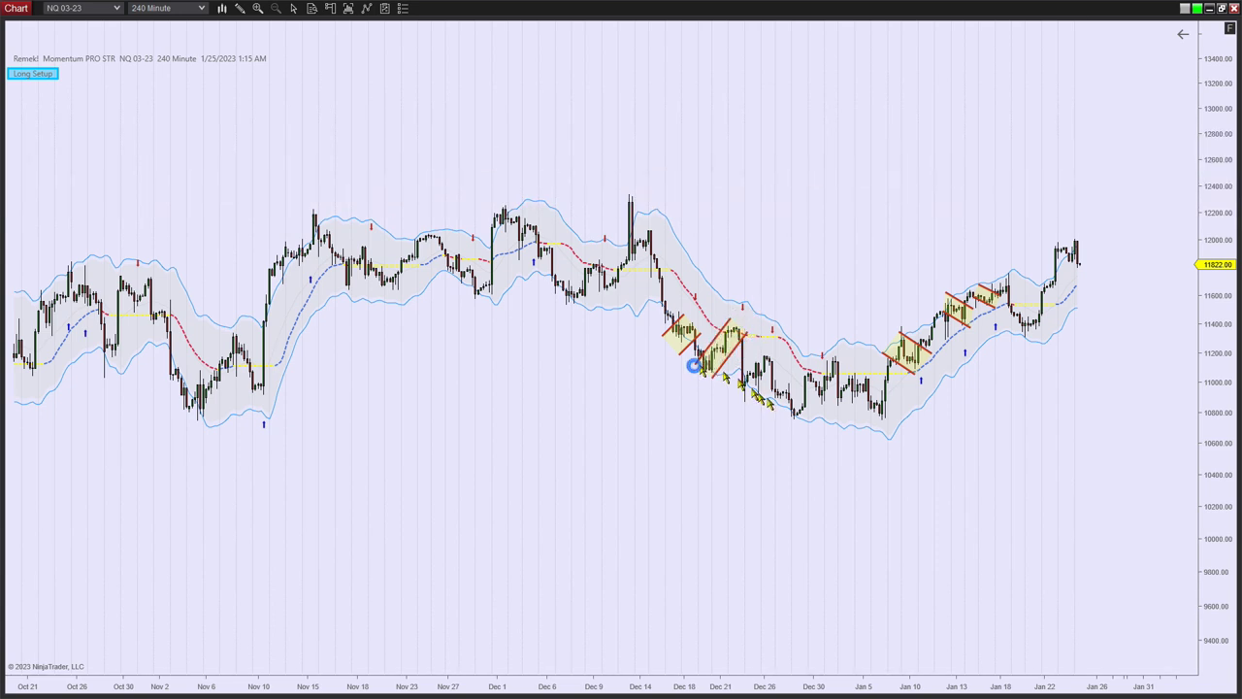
{"action": "left_click", "coordinate": [741, 401]}
{"action": "left_click", "coordinate": [774, 367]}
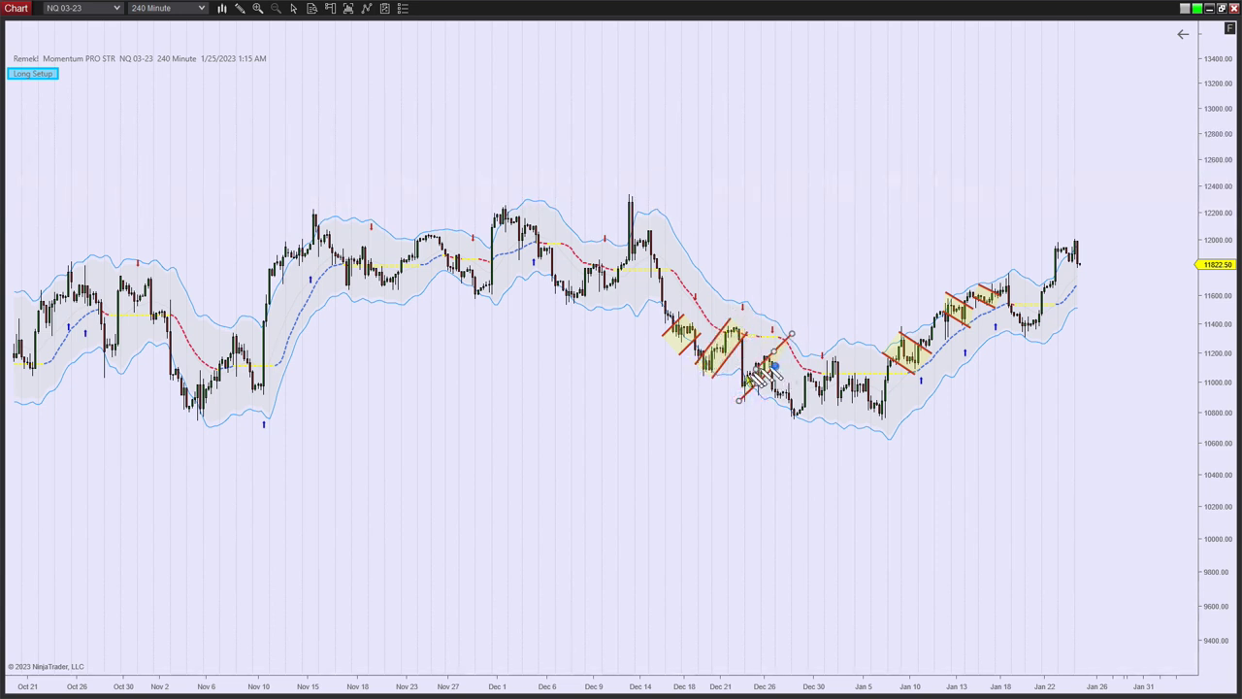
{"action": "left_click", "coordinate": [730, 395]}
{"action": "left_click", "coordinate": [727, 394]}
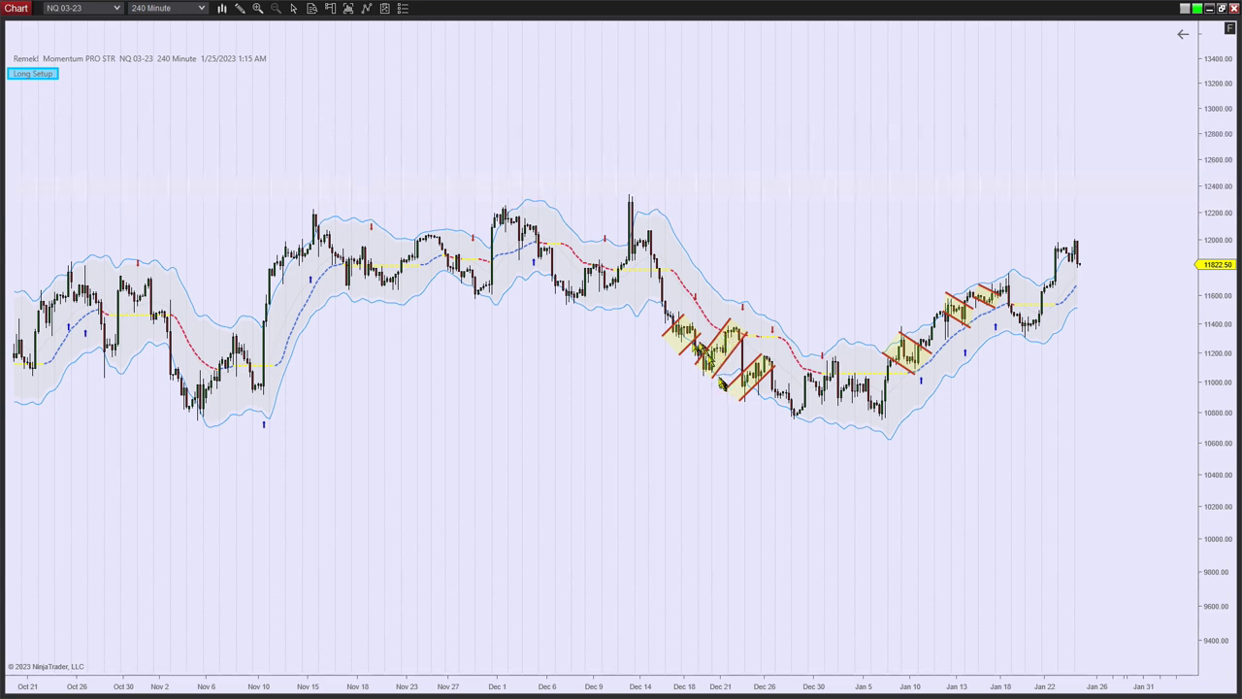
Step: Cancel the unfinished channel and box the swing points near Dec 18, 21 and 26
{"action": "key", "text": "Escape"}
{"action": "left_click", "coordinate": [685, 288]}
{"action": "left_click", "coordinate": [721, 296]}
{"action": "left_click", "coordinate": [734, 303]}
{"action": "left_click", "coordinate": [759, 312]}
{"action": "left_click", "coordinate": [766, 331]}
{"action": "left_click", "coordinate": [792, 341]}
Step: Box the swing points near Jan 10, Jan 13 and Jan 18
{"action": "left_click", "coordinate": [914, 391]}
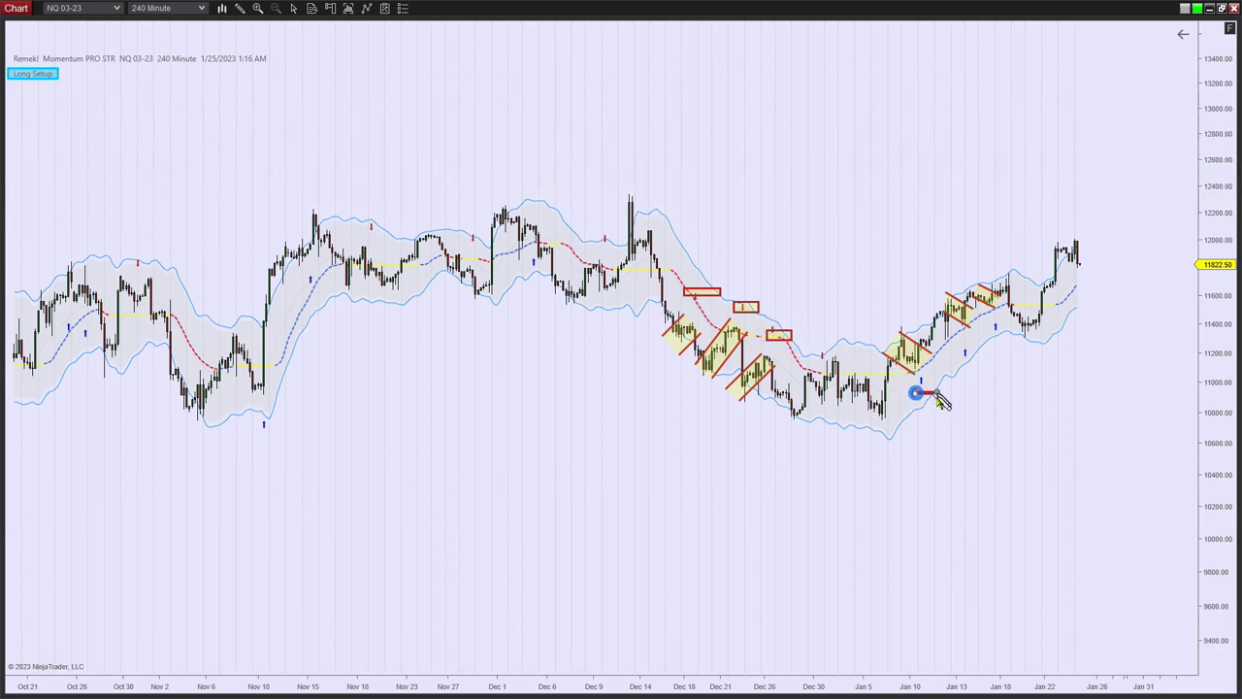
{"action": "left_click", "coordinate": [937, 400]}
{"action": "left_click", "coordinate": [952, 346]}
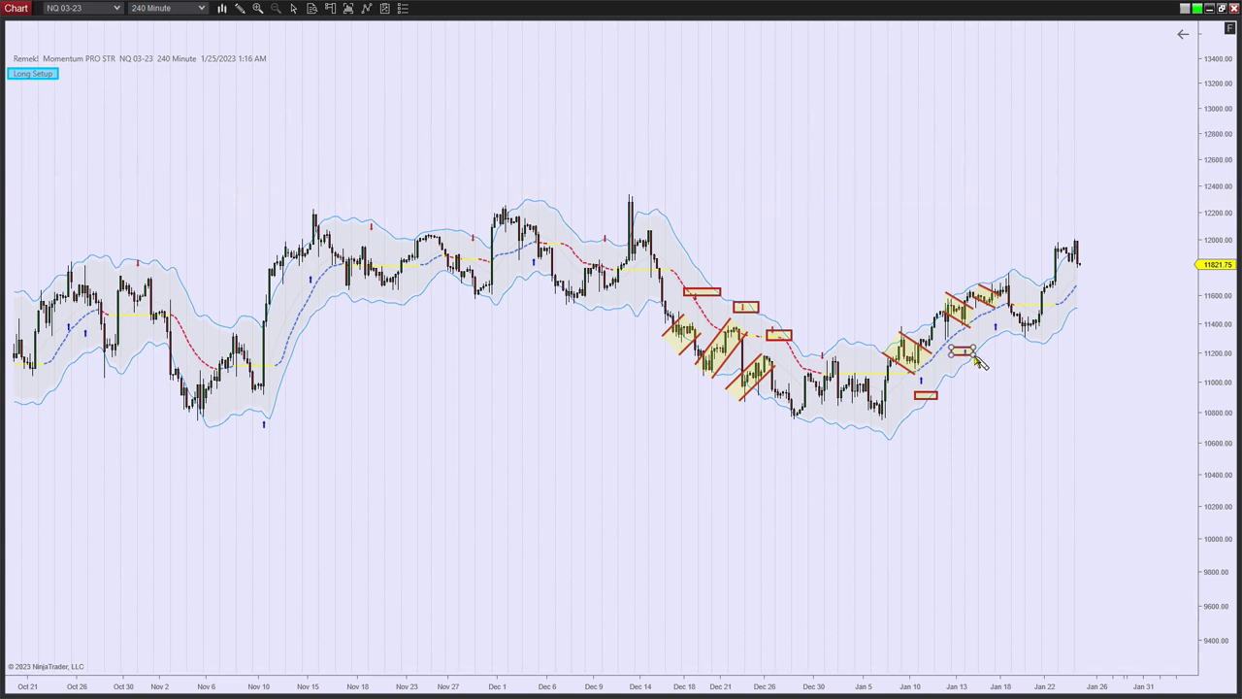
{"action": "left_click", "coordinate": [974, 355]}
{"action": "left_click", "coordinate": [987, 320]}
{"action": "left_click", "coordinate": [1014, 331]}
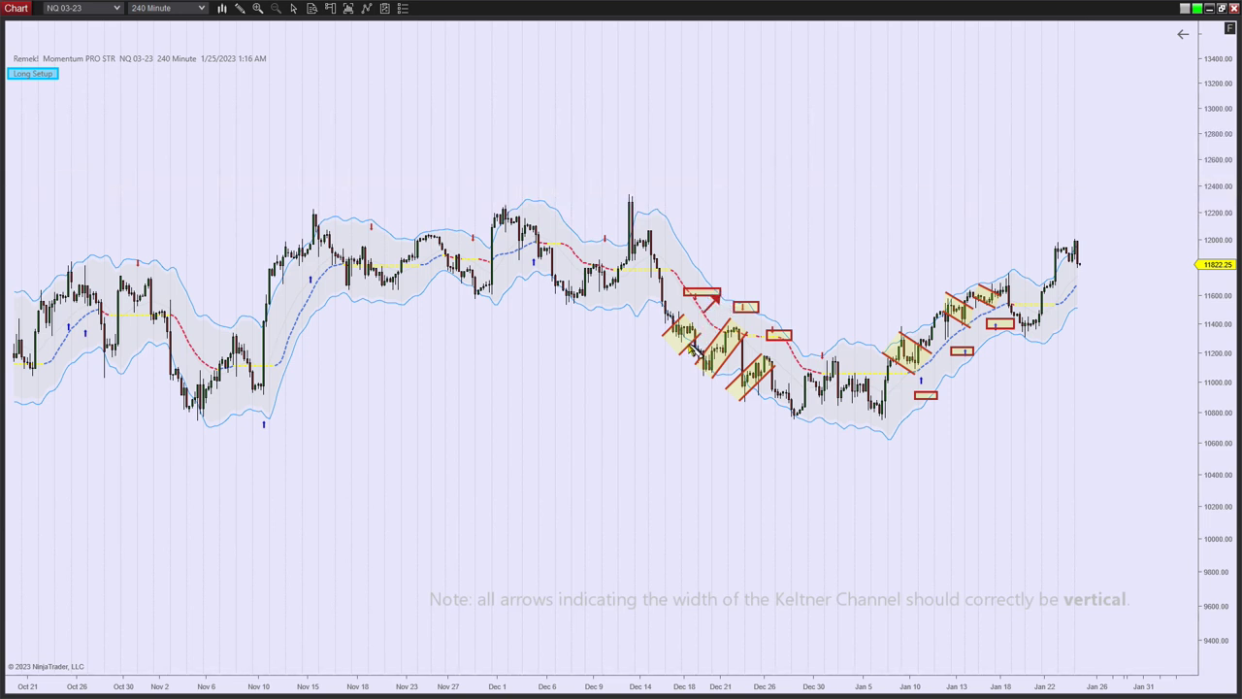
Step: Move the tip of the red arrow near Dec 21 to a new end point
{"action": "left_click", "coordinate": [694, 334]}
{"action": "left_click_drag", "start_coordinate": [730, 306], "coordinate": [724, 304]}
Step: Add the Remek! Converter indicator from the Remek group to the chart
{"action": "right_click", "coordinate": [219, 97]}
{"action": "left_click", "coordinate": [265, 171]}
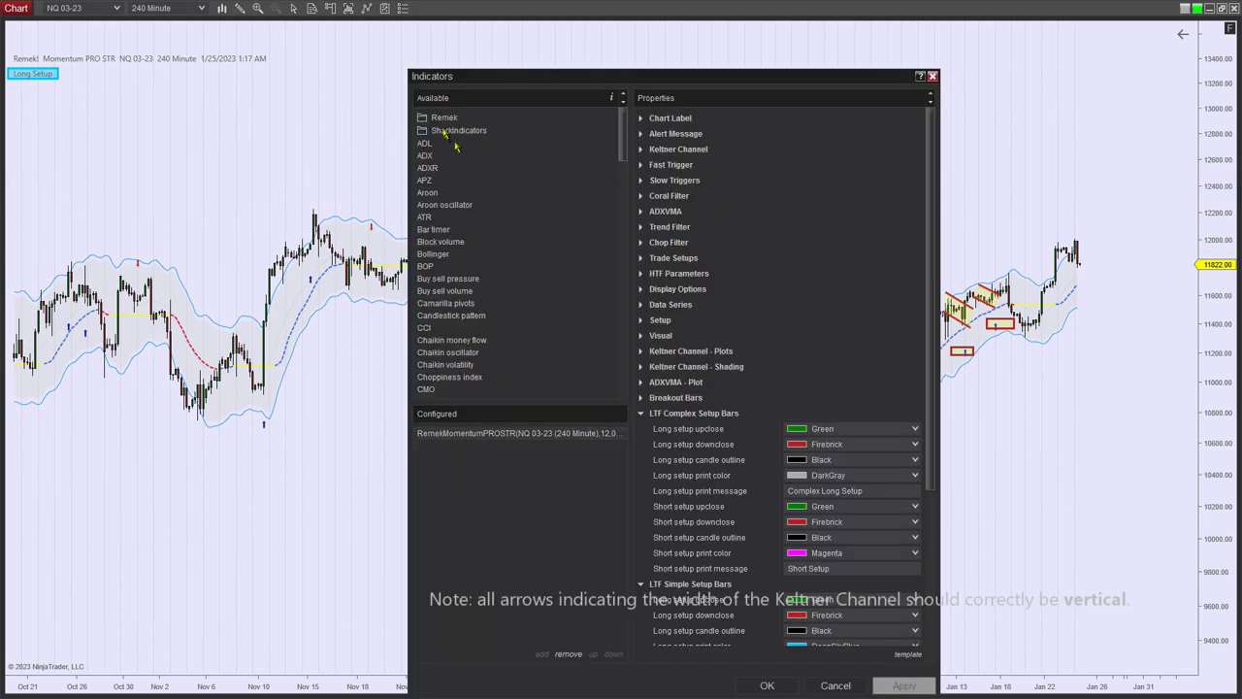
{"action": "left_click", "coordinate": [442, 117]}
{"action": "double_click", "coordinate": [485, 157]}
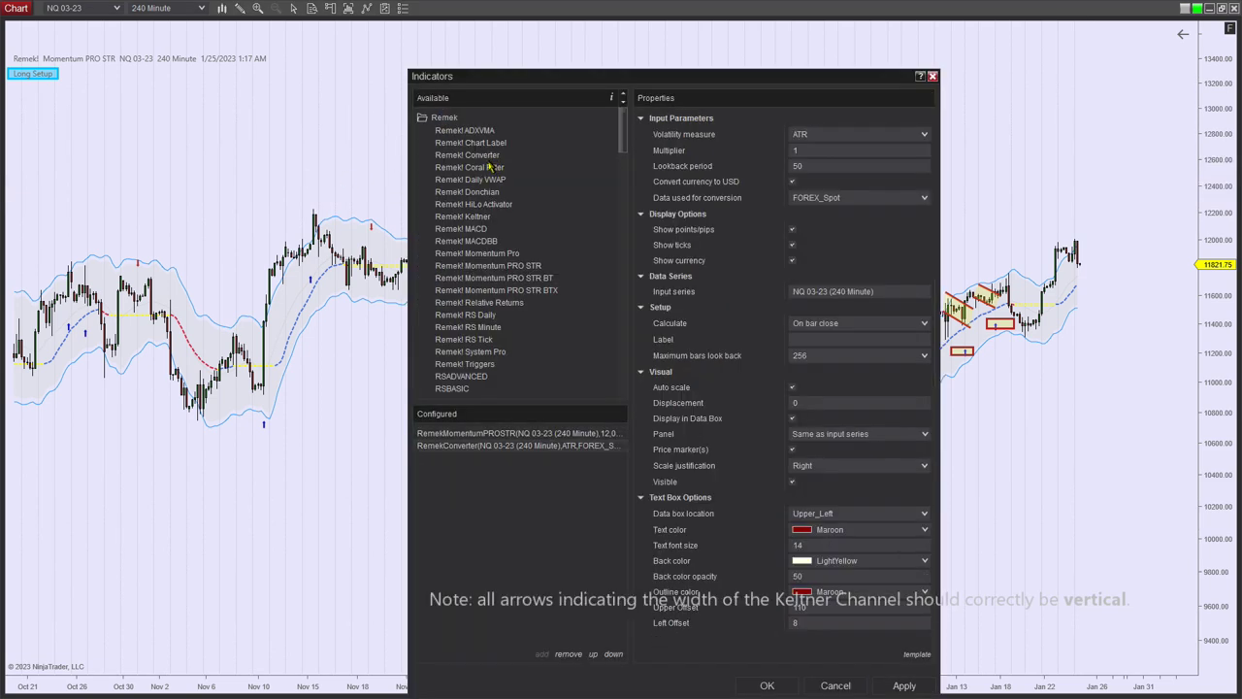
{"action": "left_click", "coordinate": [767, 685]}
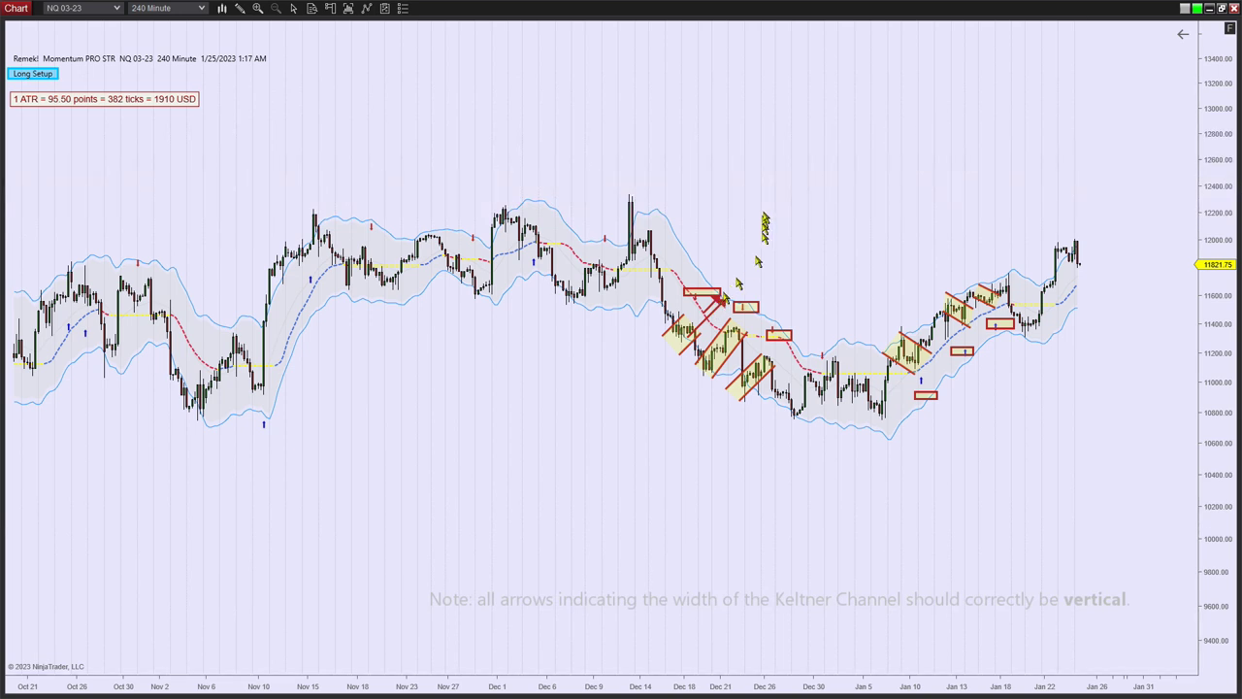
{"action": "right_click", "coordinate": [764, 165]}
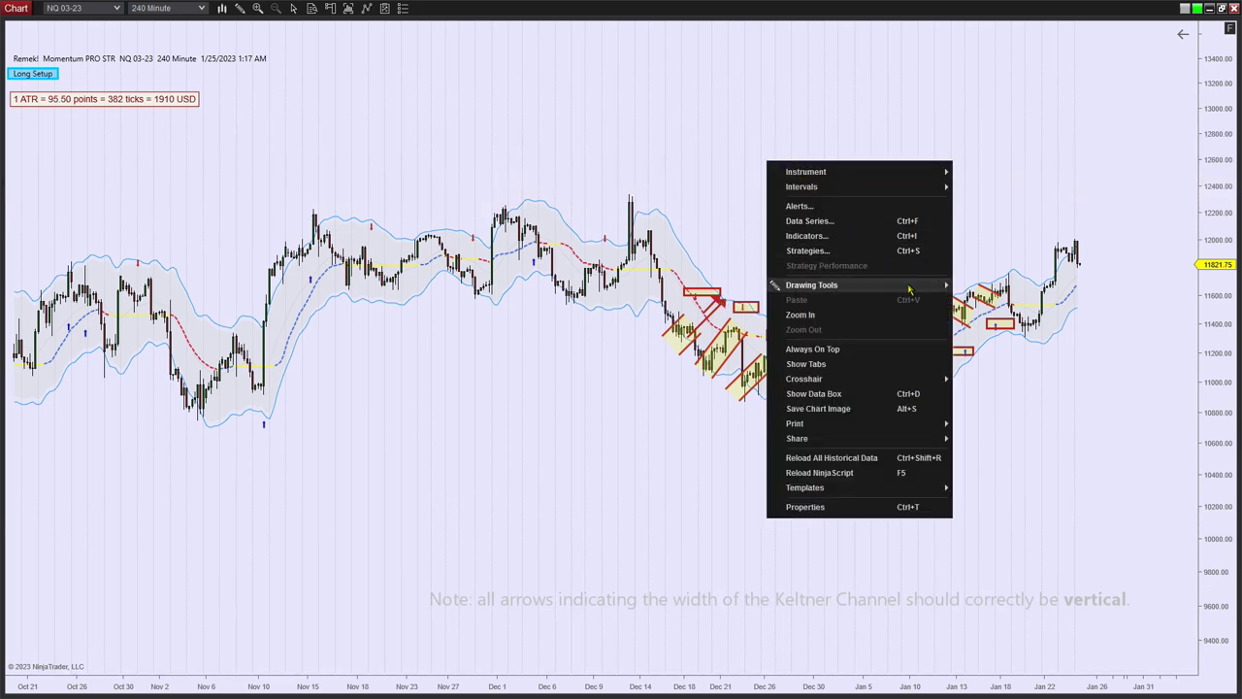
Step: Remove all drawing objects, then draw a single red arrow from Dec 18 toward Dec 21
{"action": "mouse_move", "coordinate": [926, 287]}
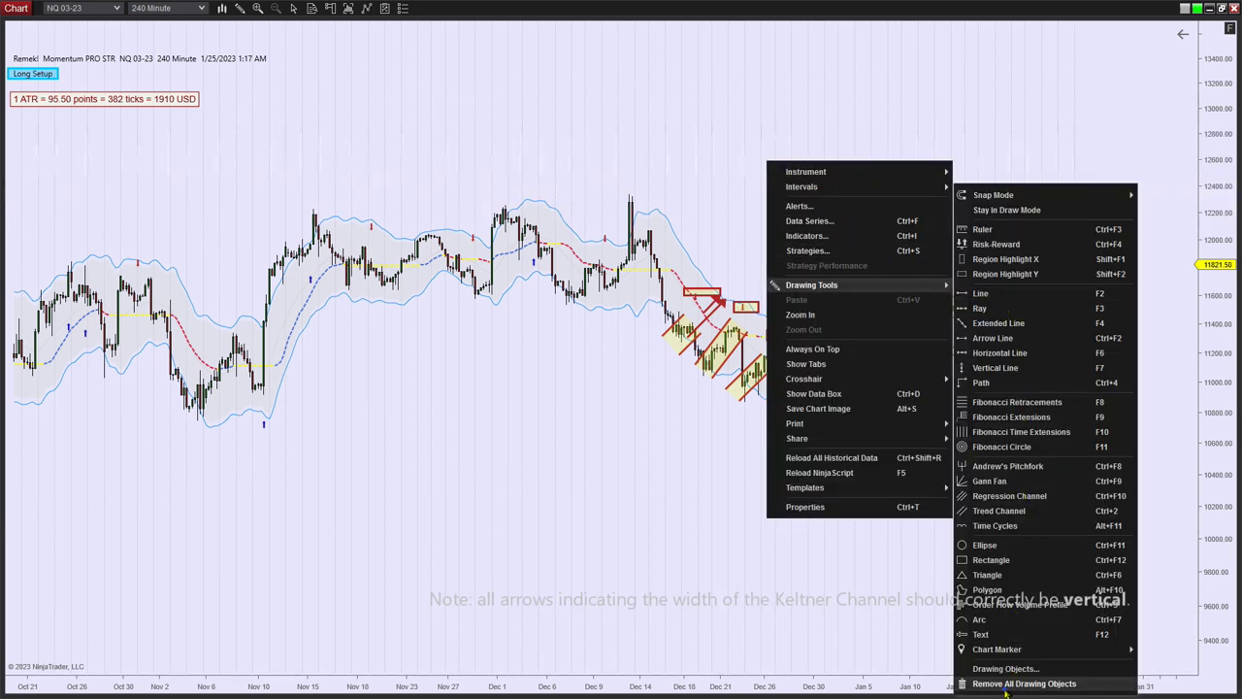
{"action": "left_click", "coordinate": [1009, 684]}
{"action": "left_click", "coordinate": [652, 375]}
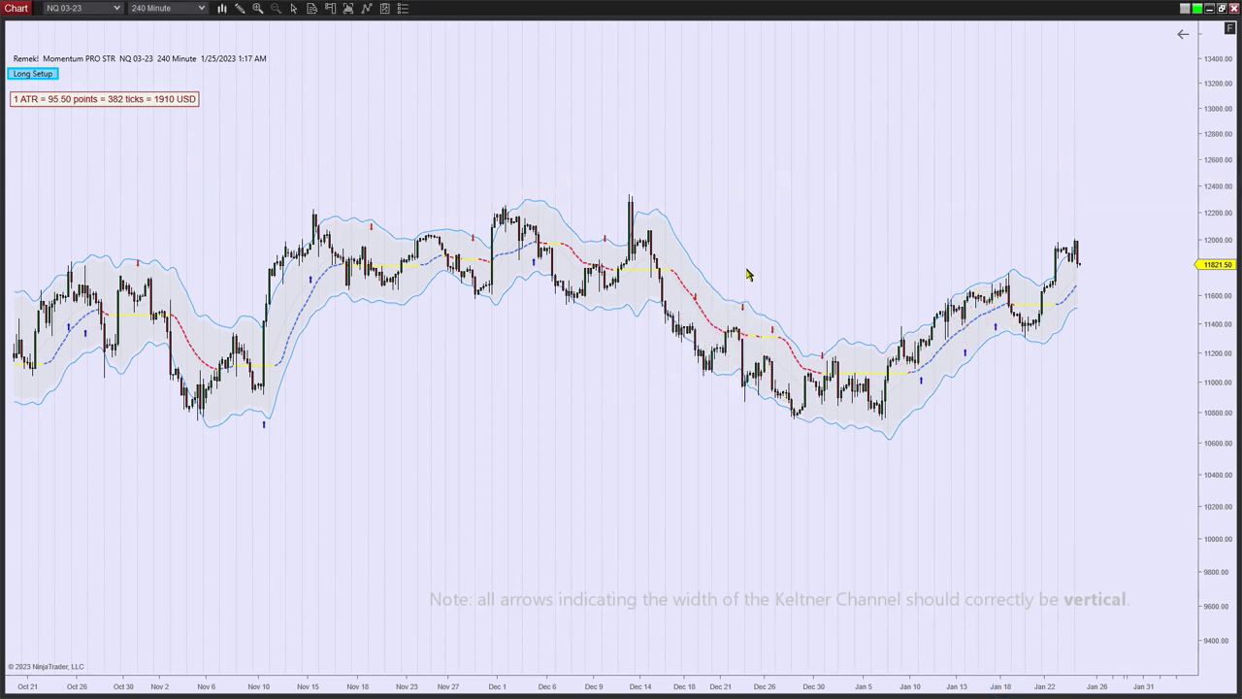
{"action": "left_click", "coordinate": [705, 313]}
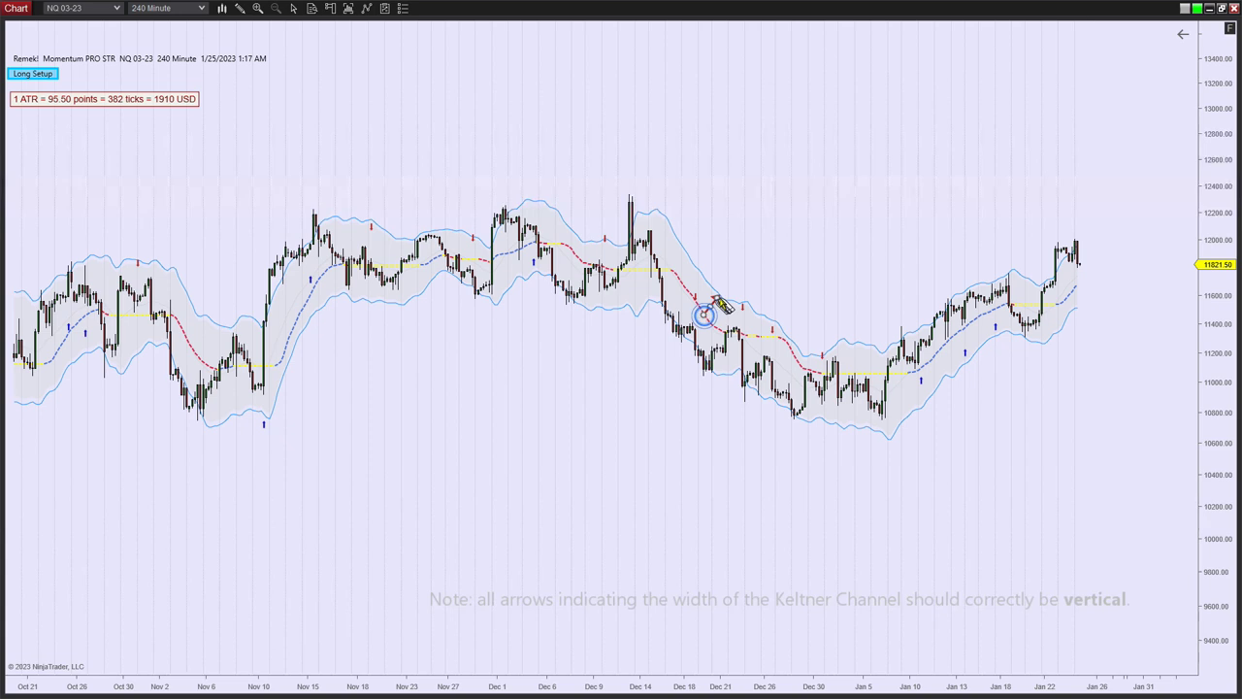
{"action": "left_click", "coordinate": [715, 301]}
Step: Set the Remek Converter multiplier to 2.5 using Futures_Front_Month conversion data
{"action": "right_click", "coordinate": [214, 141]}
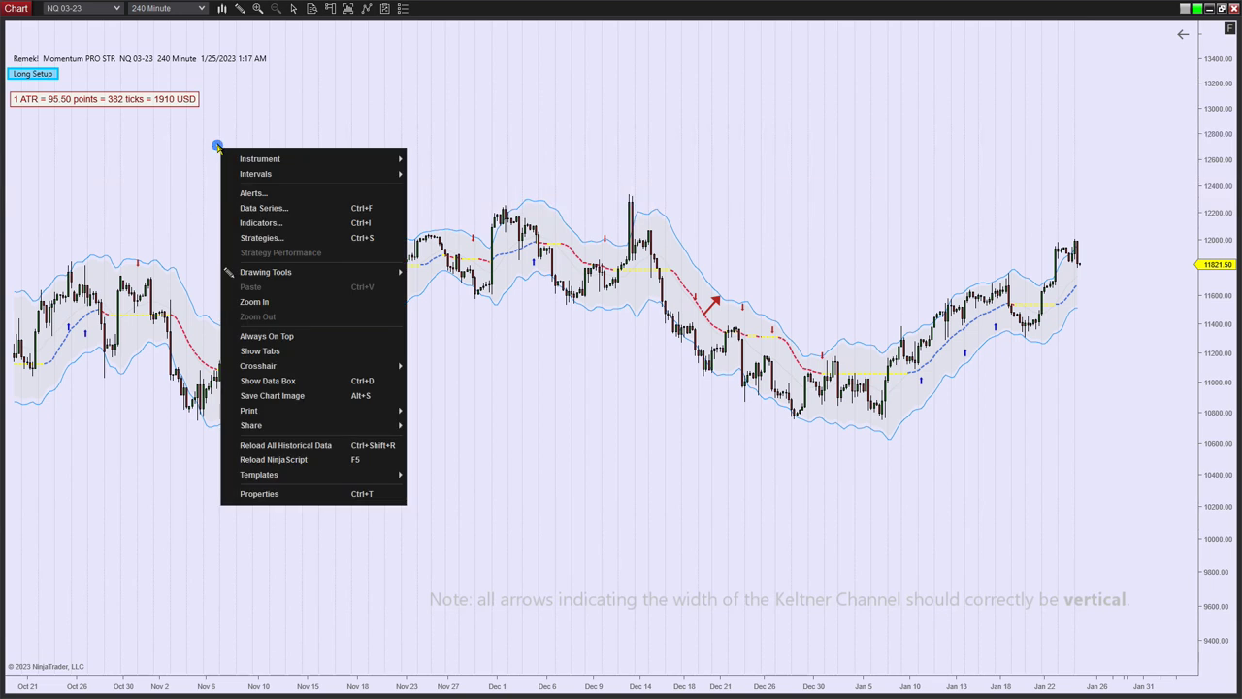
{"action": "left_click", "coordinate": [290, 223]}
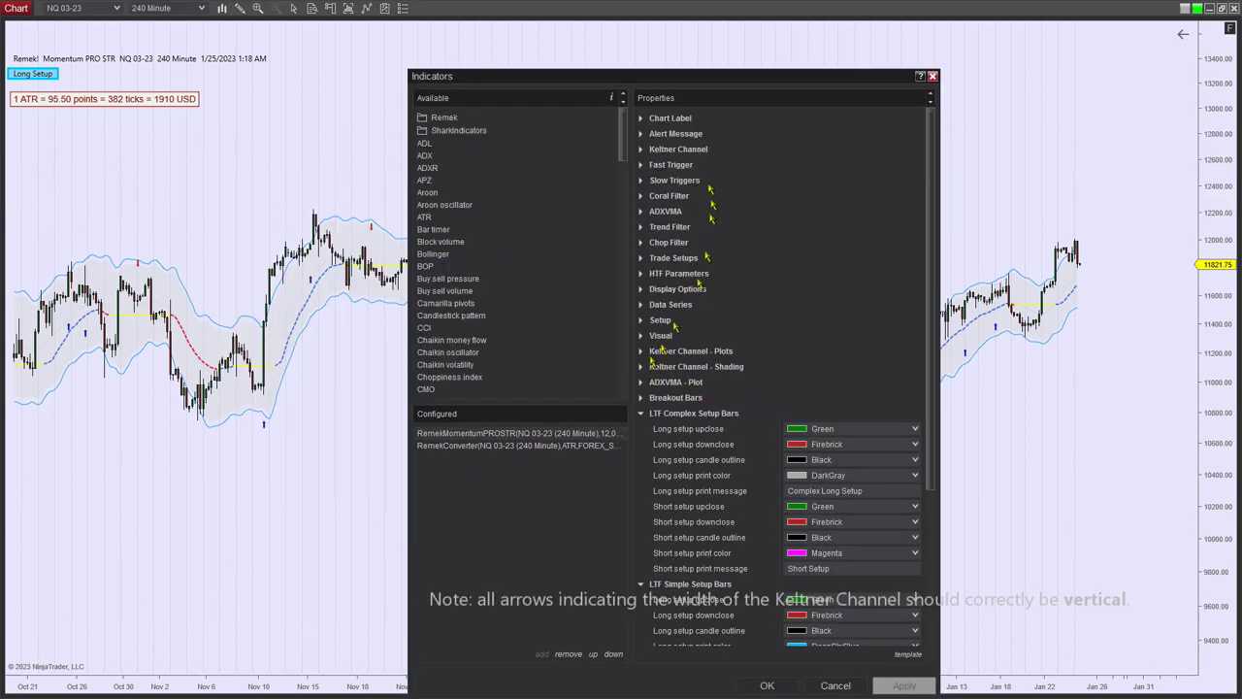
{"action": "left_click", "coordinate": [495, 445]}
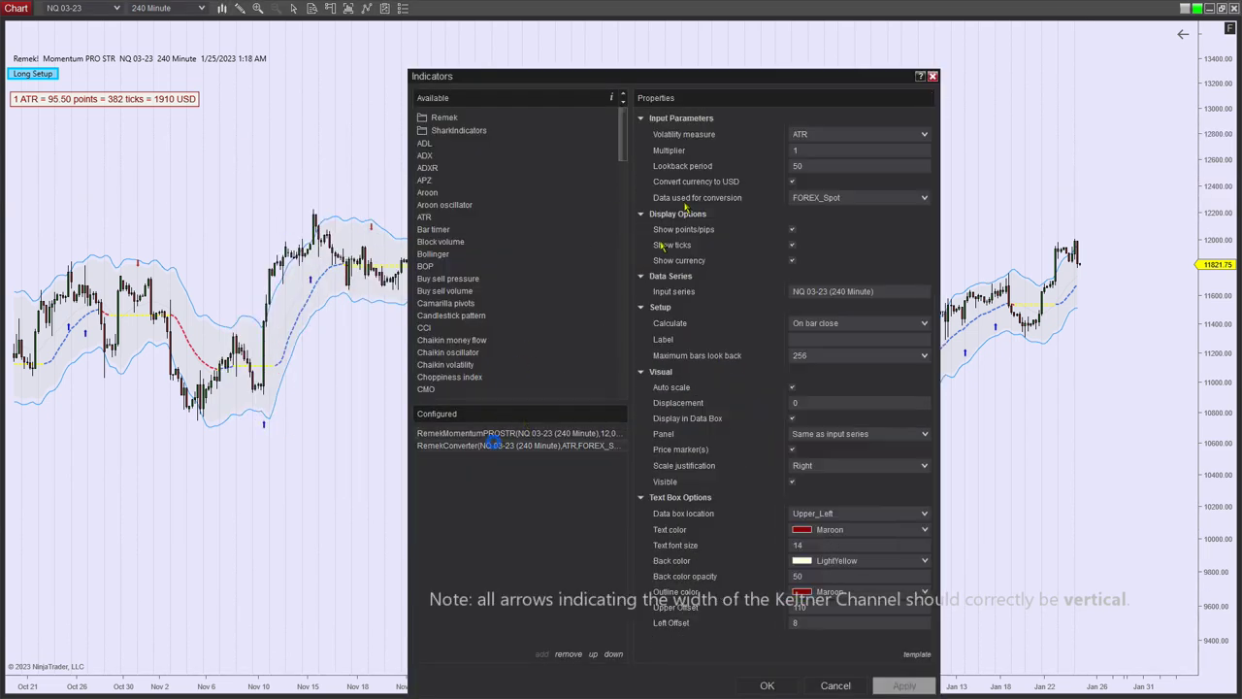
{"action": "left_click", "coordinate": [801, 151]}
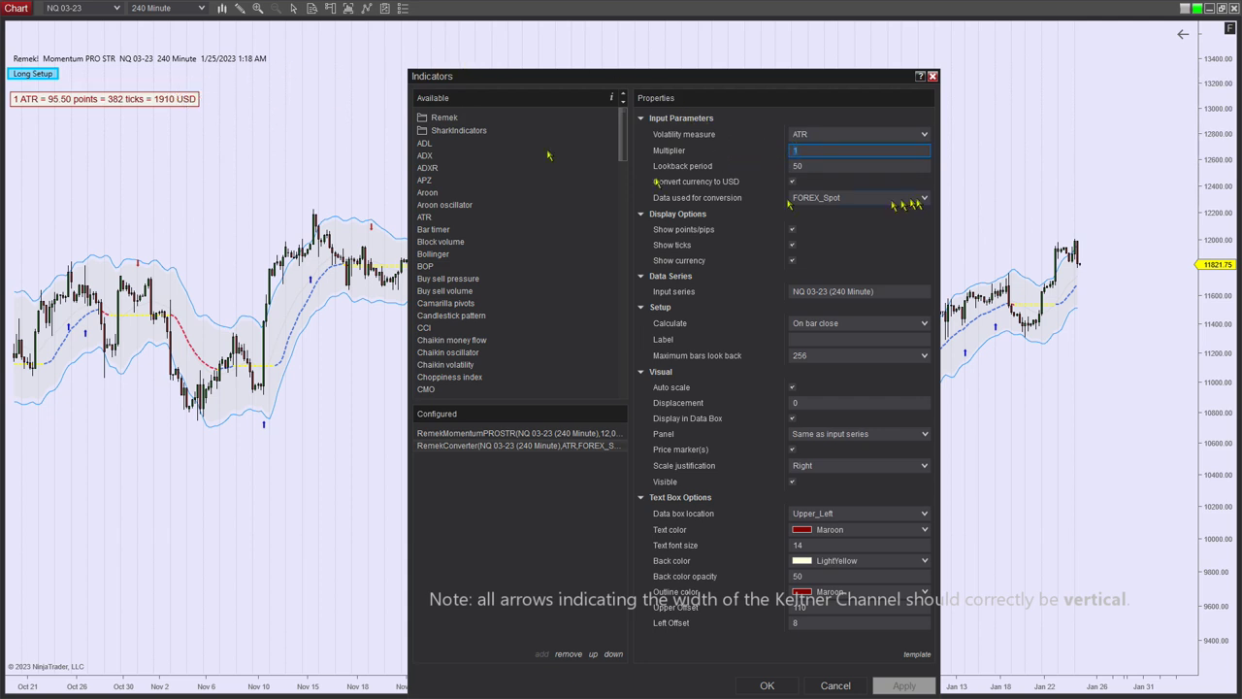
{"action": "type", "text": "2.5"}
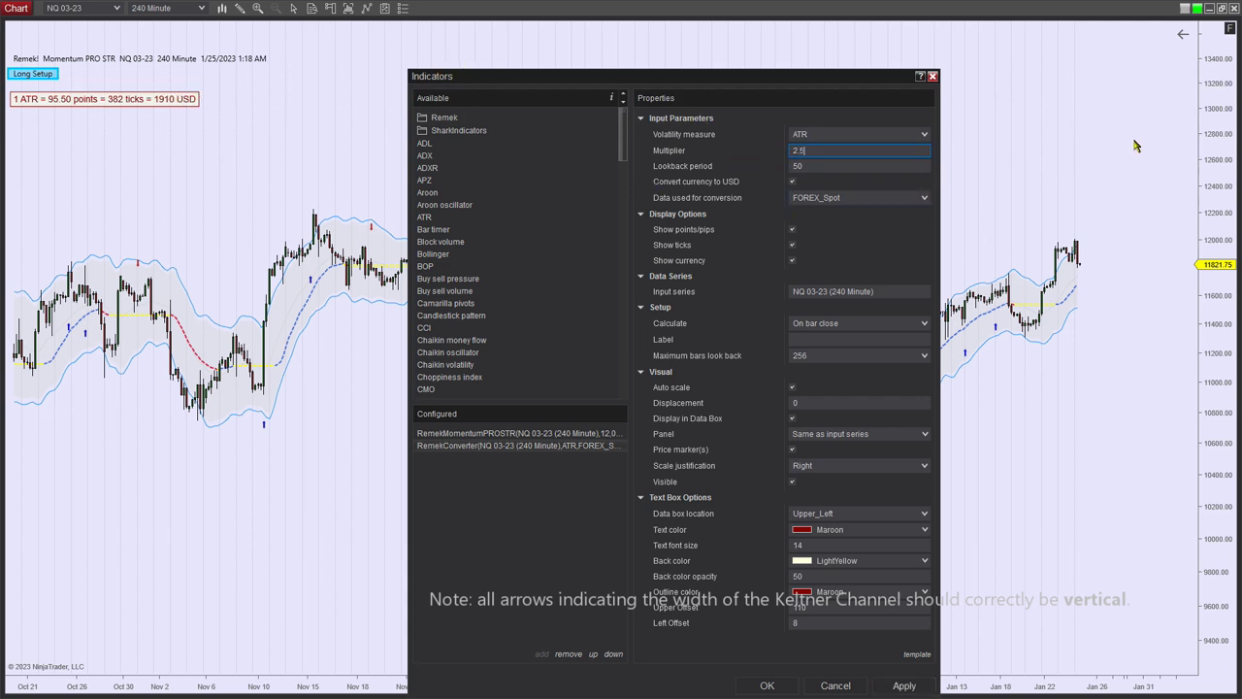
{"action": "left_click", "coordinate": [863, 198]}
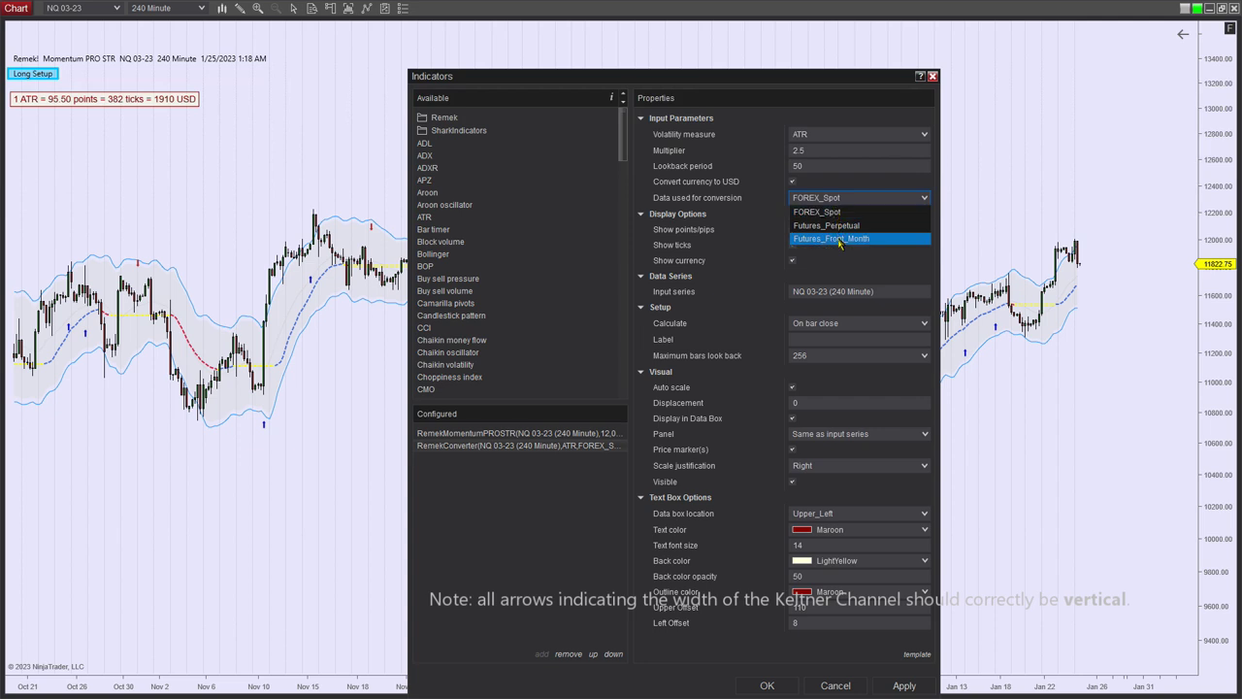
{"action": "left_click", "coordinate": [840, 239]}
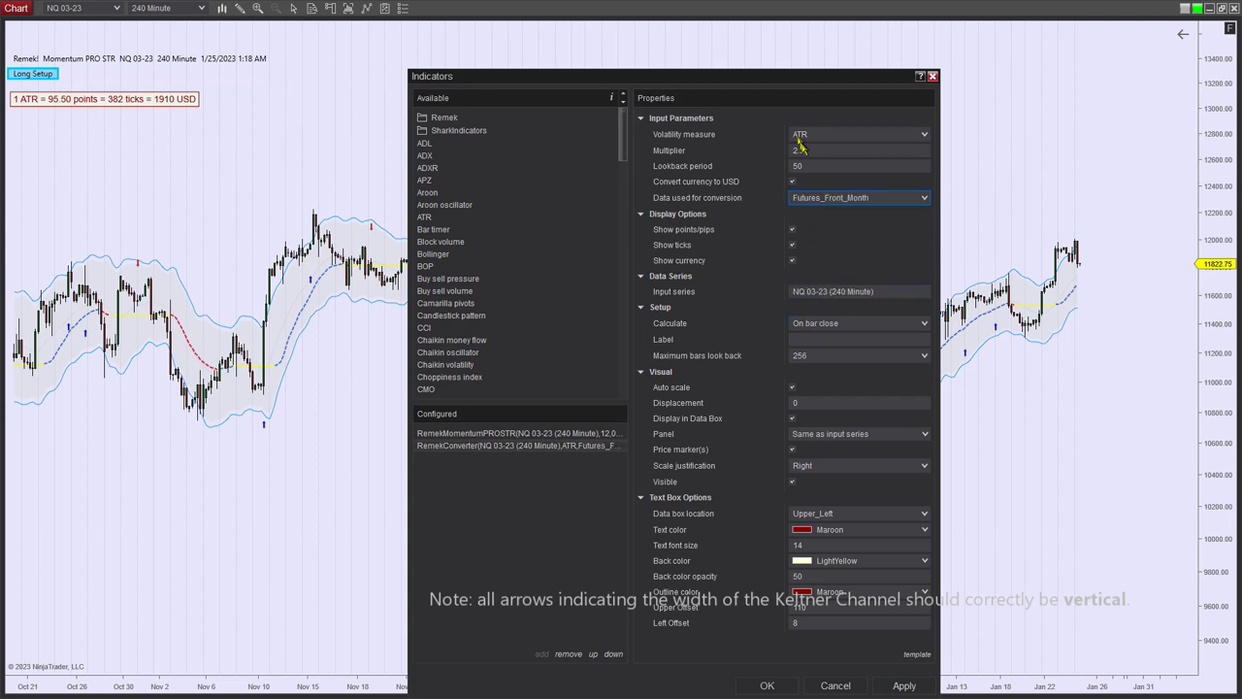
{"action": "left_click", "coordinate": [768, 685]}
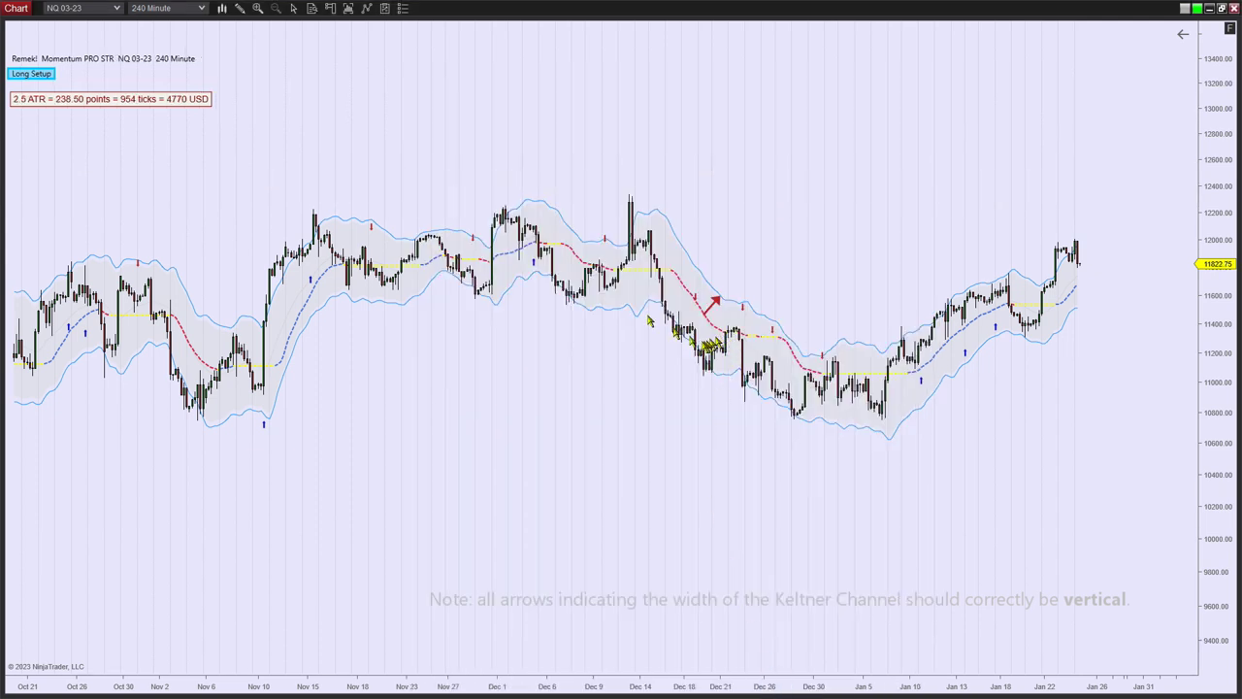
Step: Change the Remek Converter multiplier from 2.5 to 5, giving 5 ATR = 477.00 points
{"action": "scroll", "coordinate": [970, 345], "scroll_direction": "down", "scroll_amount": 3}
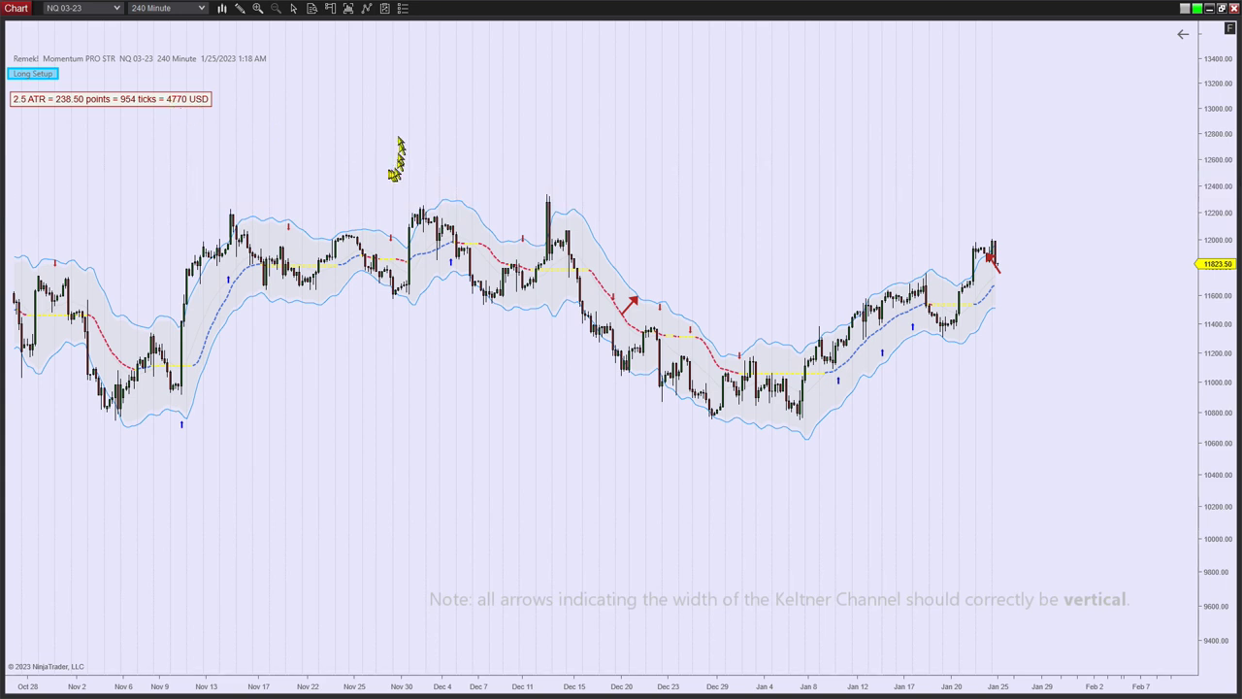
{"action": "right_click", "coordinate": [379, 112]}
{"action": "left_click", "coordinate": [441, 188]}
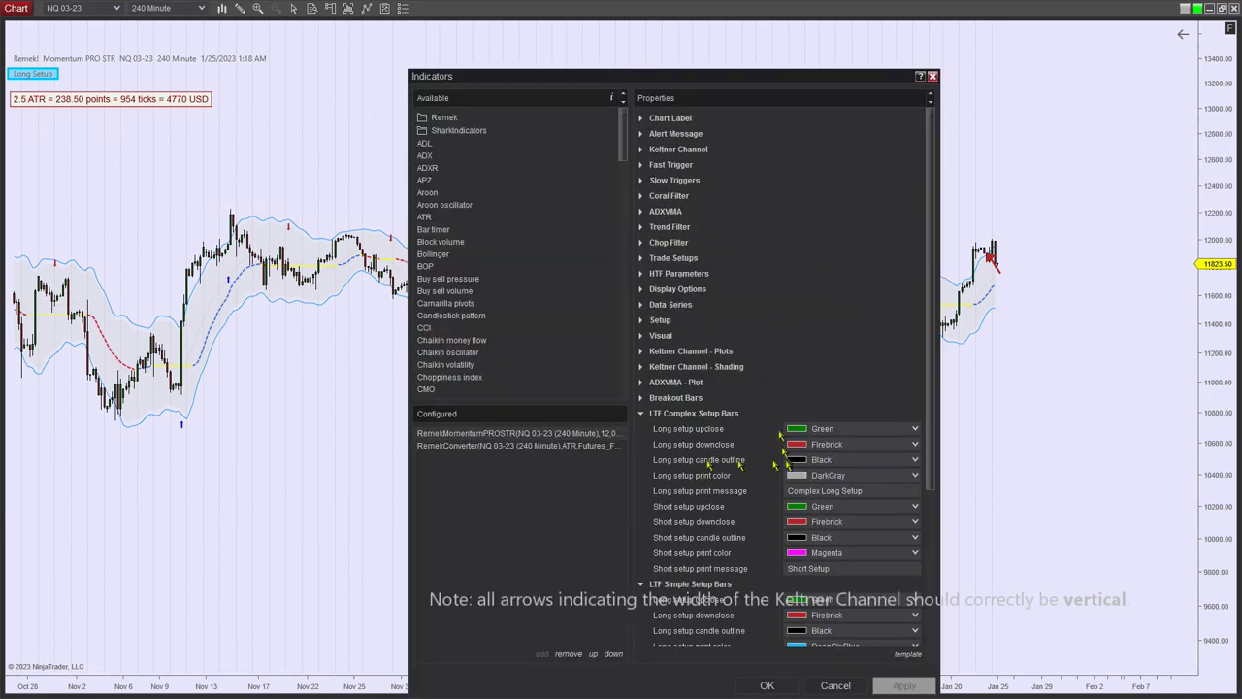
{"action": "double_click", "coordinate": [795, 152]}
{"action": "type", "text": "5"}
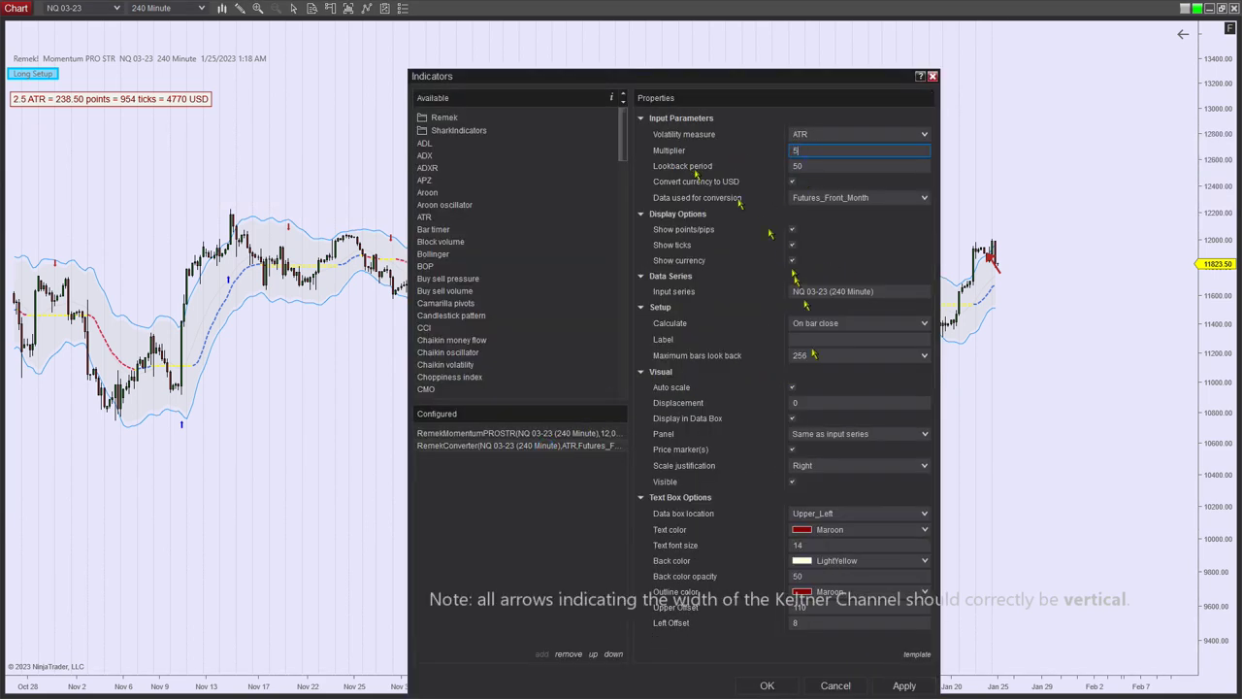
{"action": "left_click", "coordinate": [775, 685]}
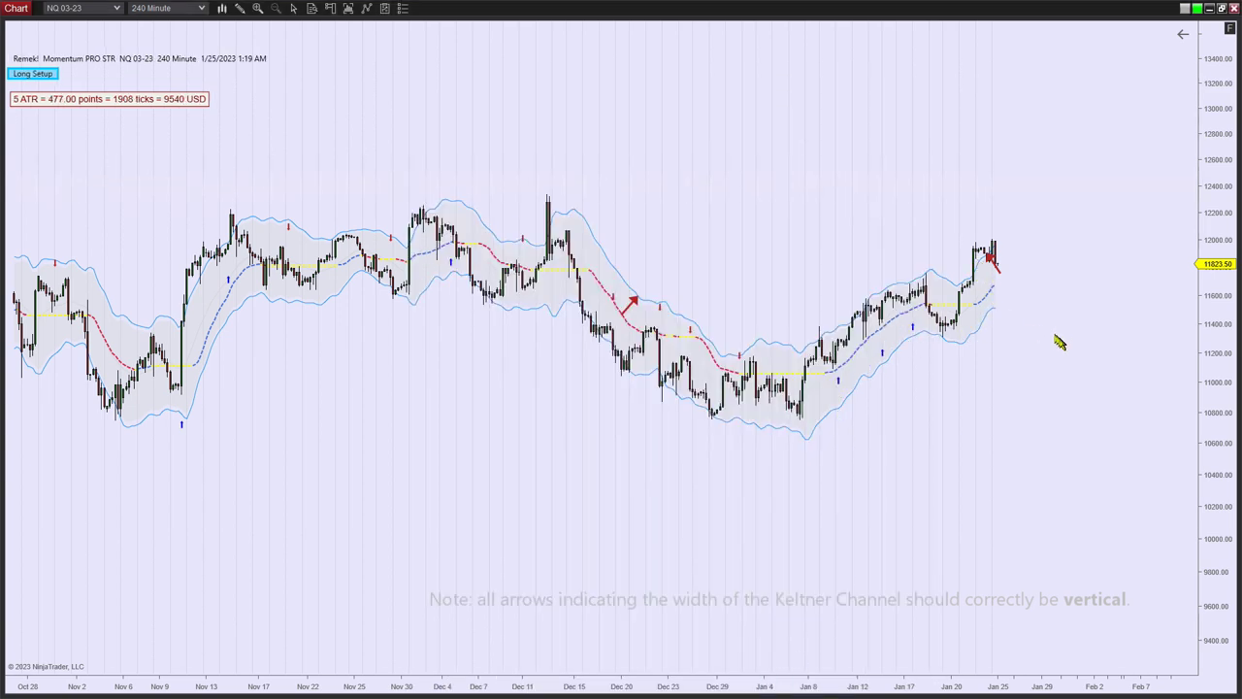
Step: Draw a red arrow from the upper to the lower Keltner band at the latest bars
{"action": "left_click", "coordinate": [972, 274]}
{"action": "left_click", "coordinate": [993, 306]}
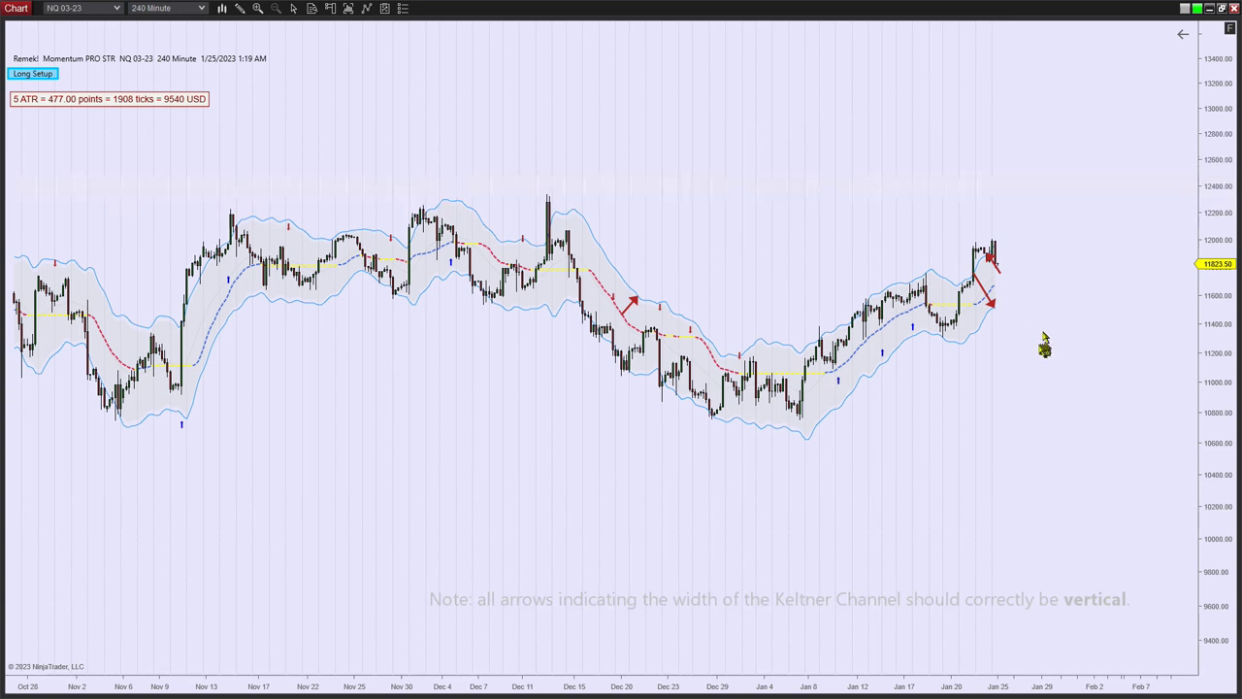
{"action": "left_click", "coordinate": [201, 9]}
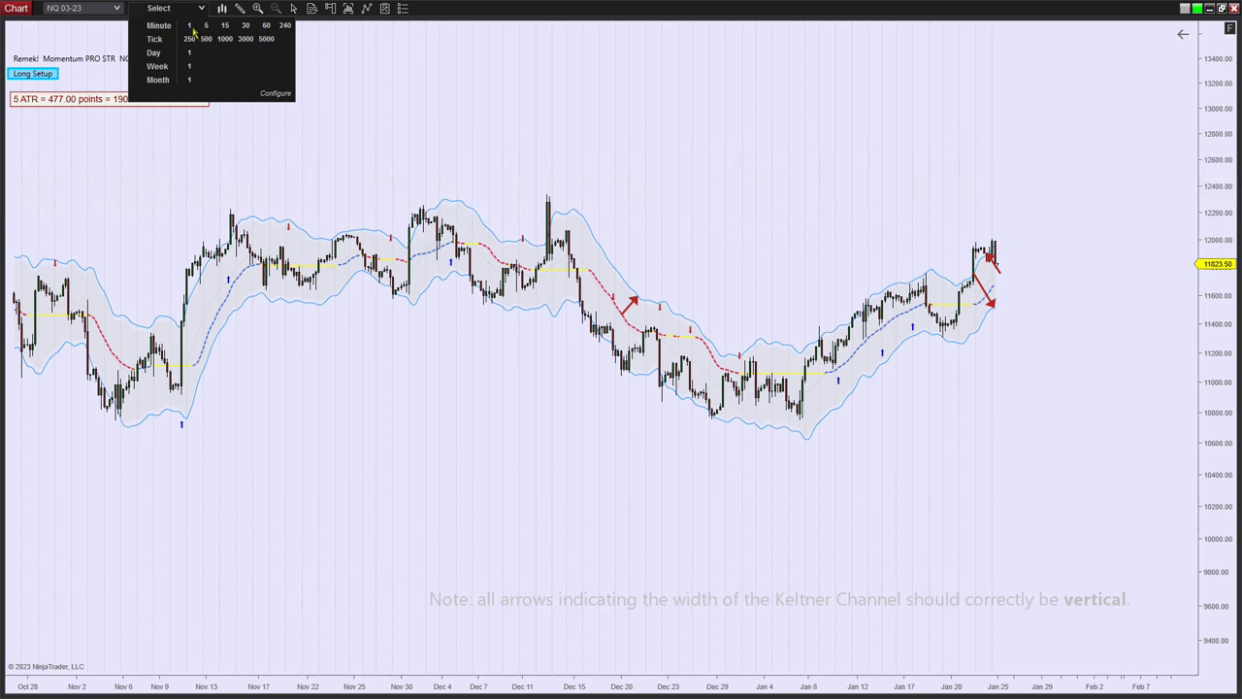
Step: Switch to 5 Minute bars, remove all drawings, then change to 5000 Tick bars
{"action": "left_click", "coordinate": [206, 26]}
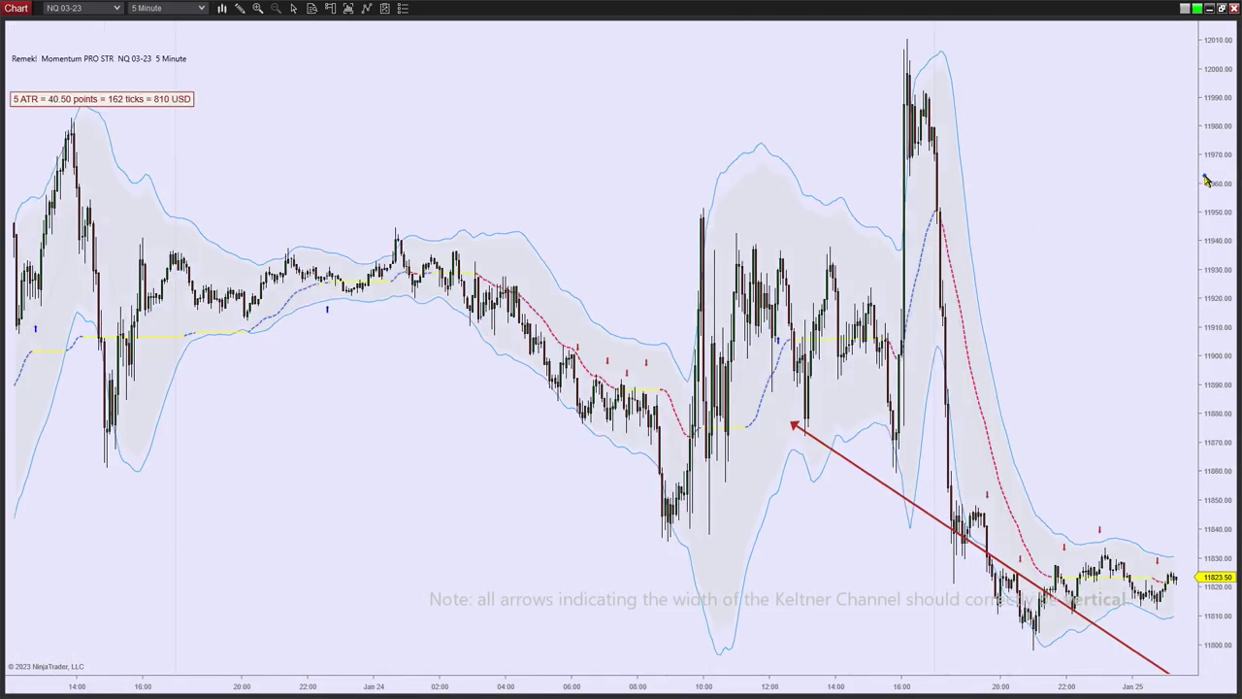
{"action": "left_click_drag", "start_coordinate": [1145, 208], "coordinate": [976, 222]}
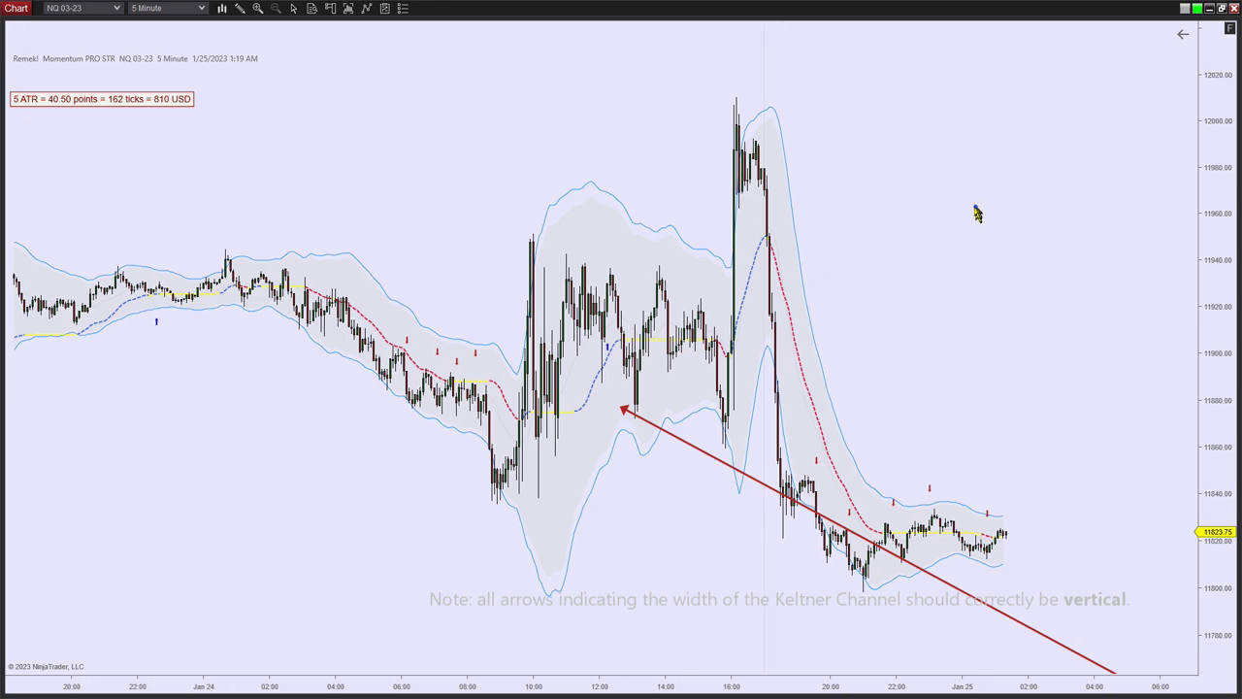
{"action": "right_click", "coordinate": [977, 207]}
{"action": "mouse_move", "coordinate": [1019, 333]}
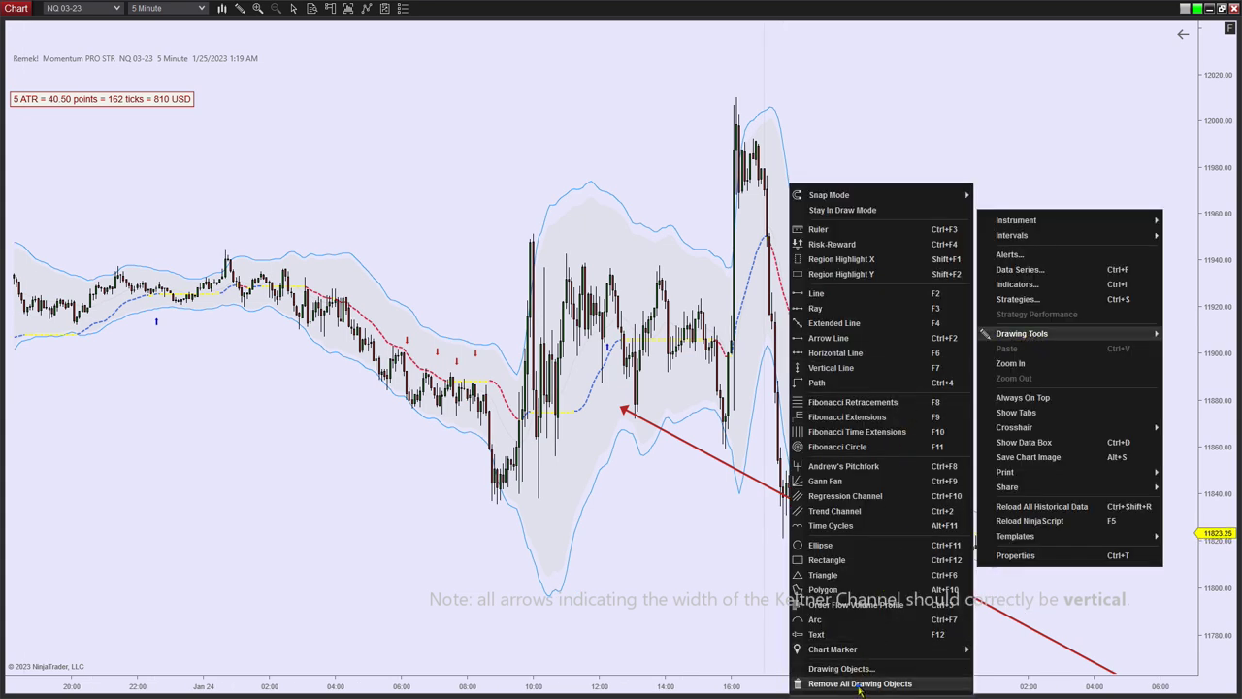
{"action": "left_click", "coordinate": [860, 683]}
{"action": "left_click", "coordinate": [651, 366]}
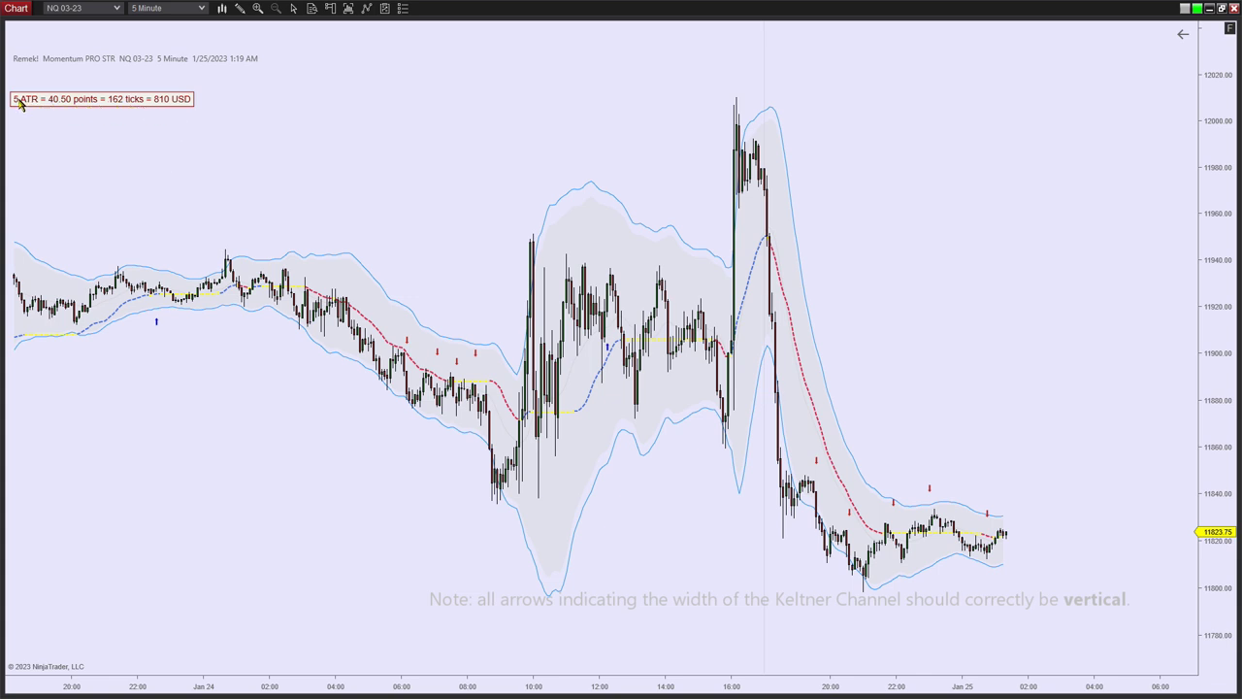
{"action": "left_click", "coordinate": [196, 8]}
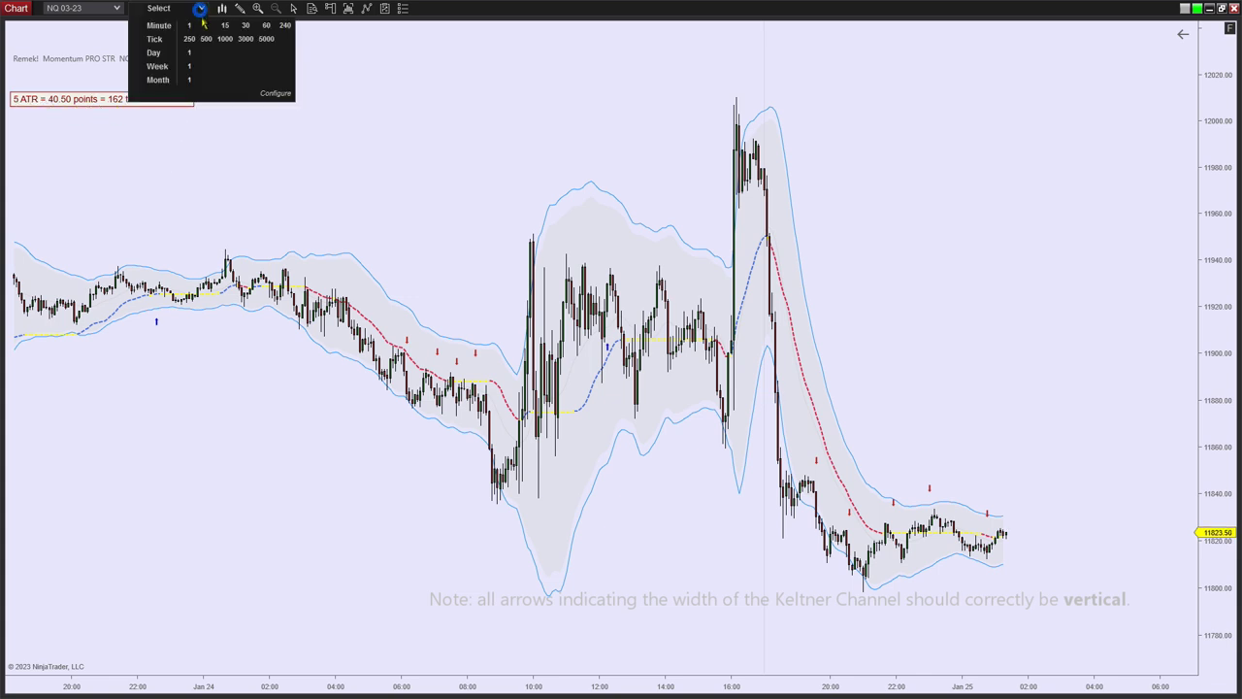
{"action": "left_click", "coordinate": [266, 39]}
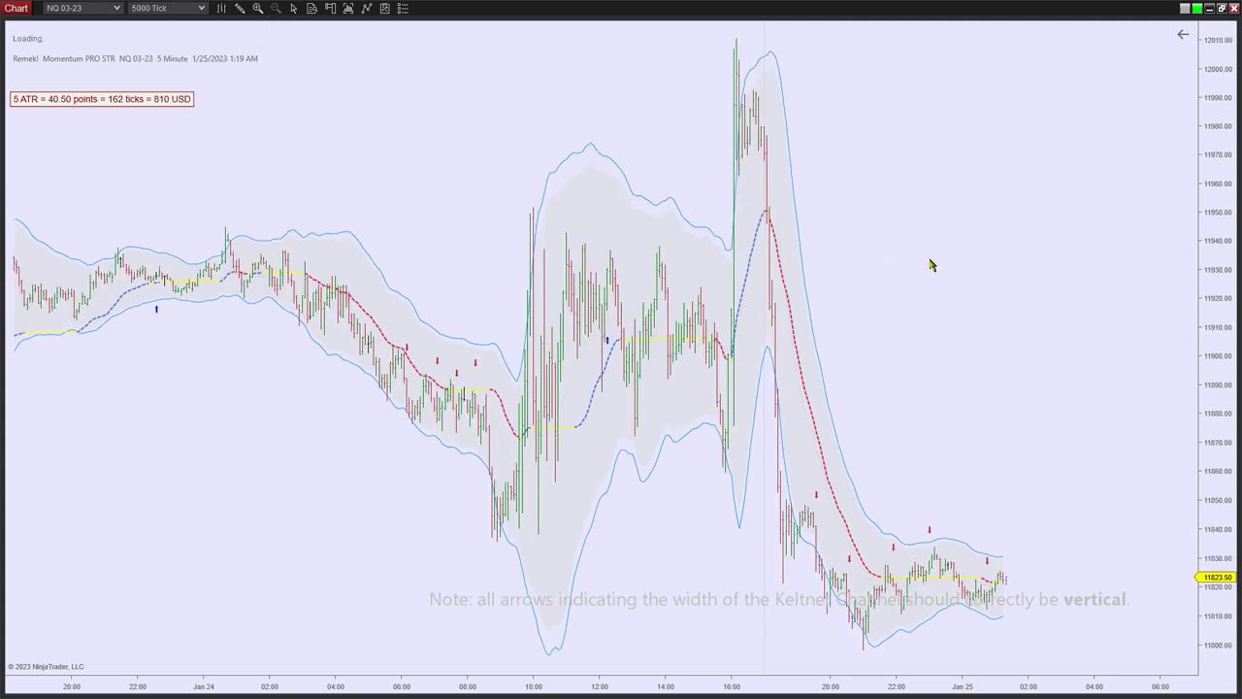